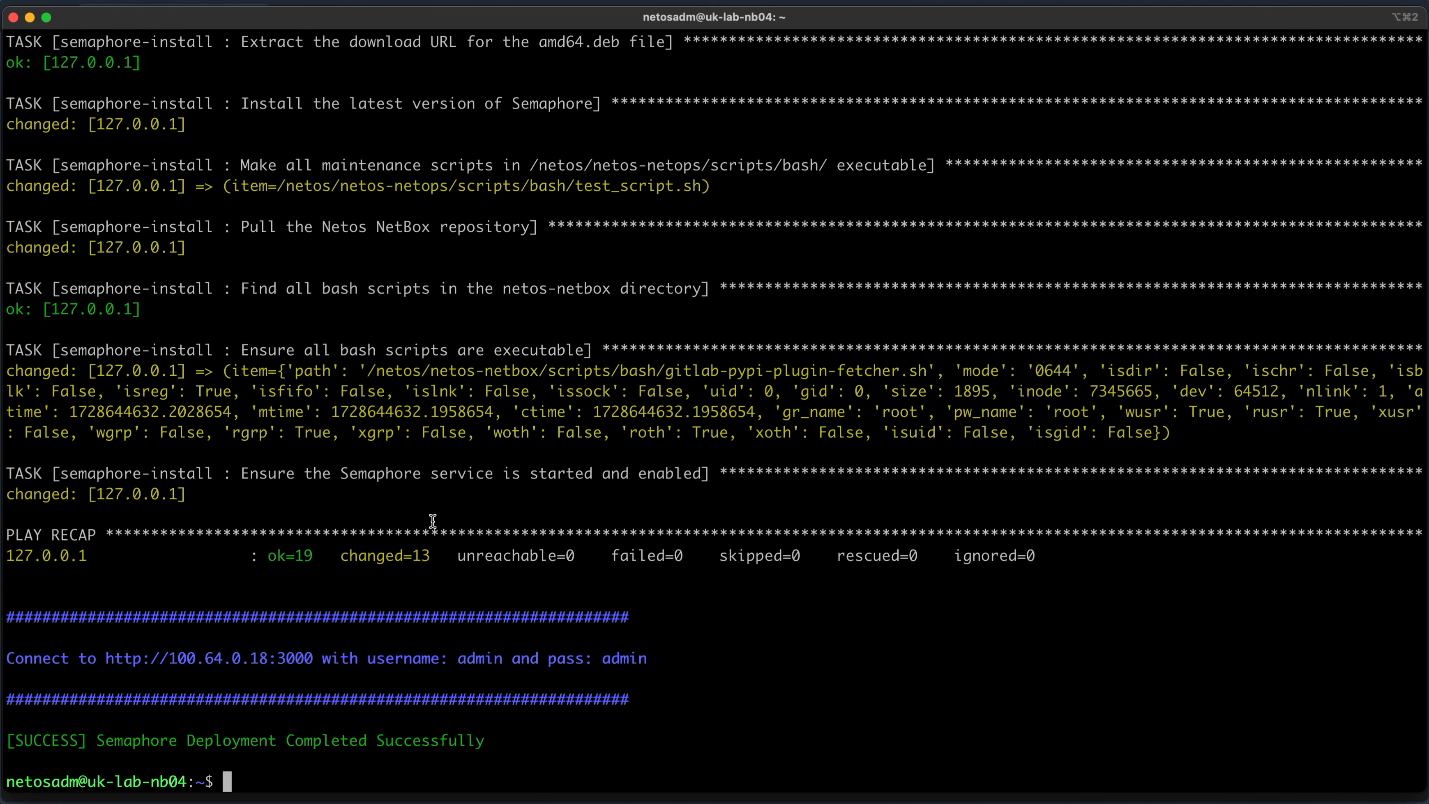
drag(106, 660, 317, 652)
key(super+c)
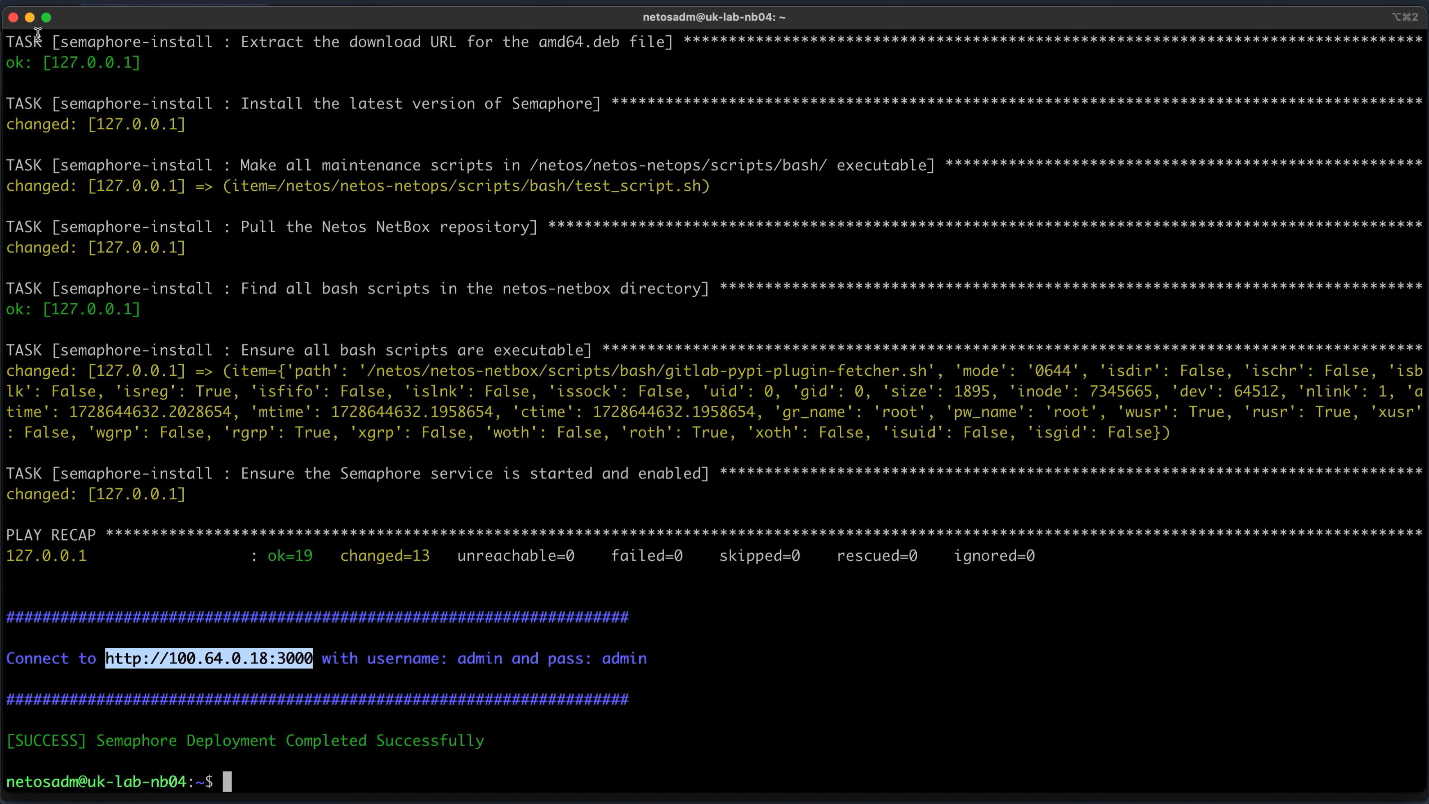
click(31, 18)
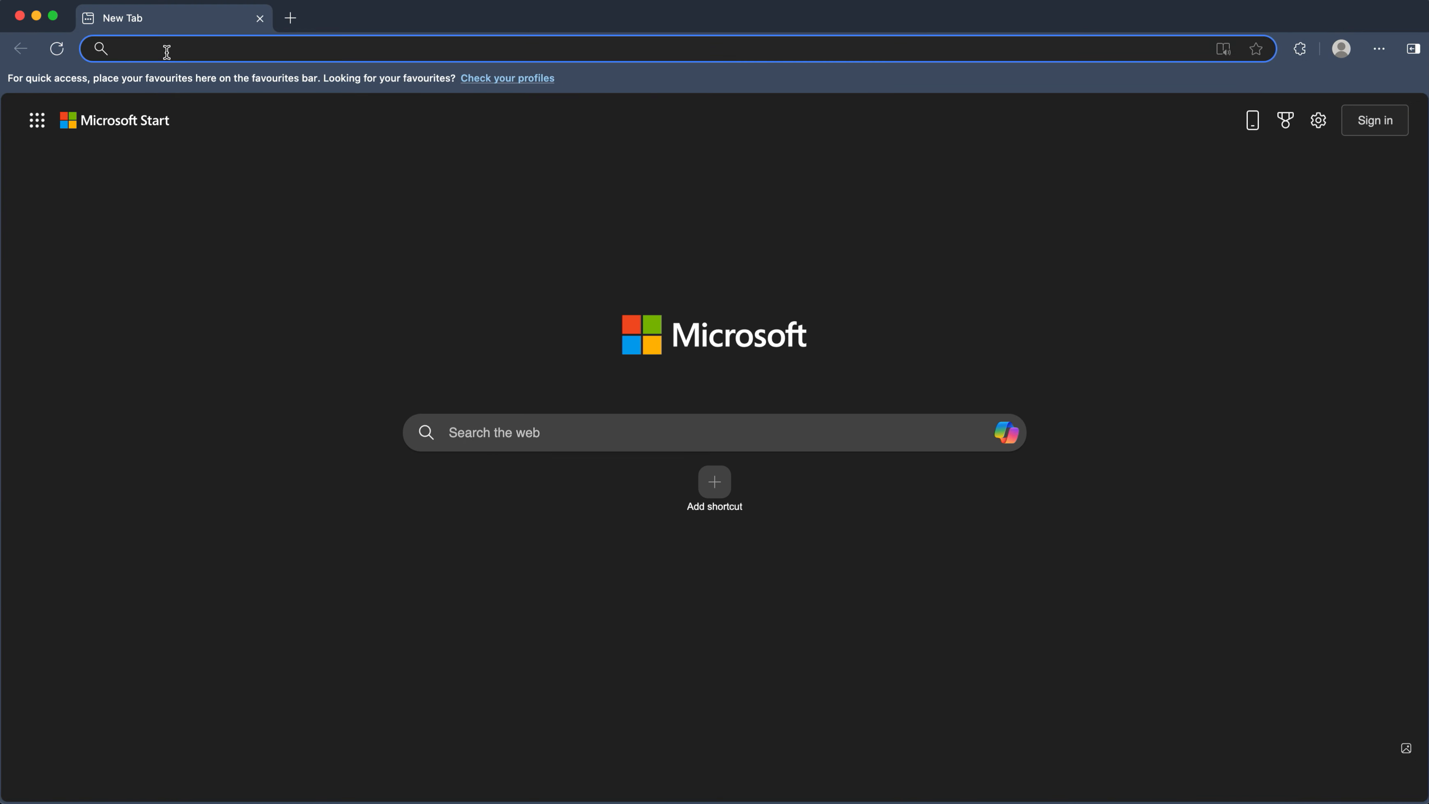
- Load the copied Semaphore address in Edge and sign in as admin with the account password
key(super+v)
key(Return)
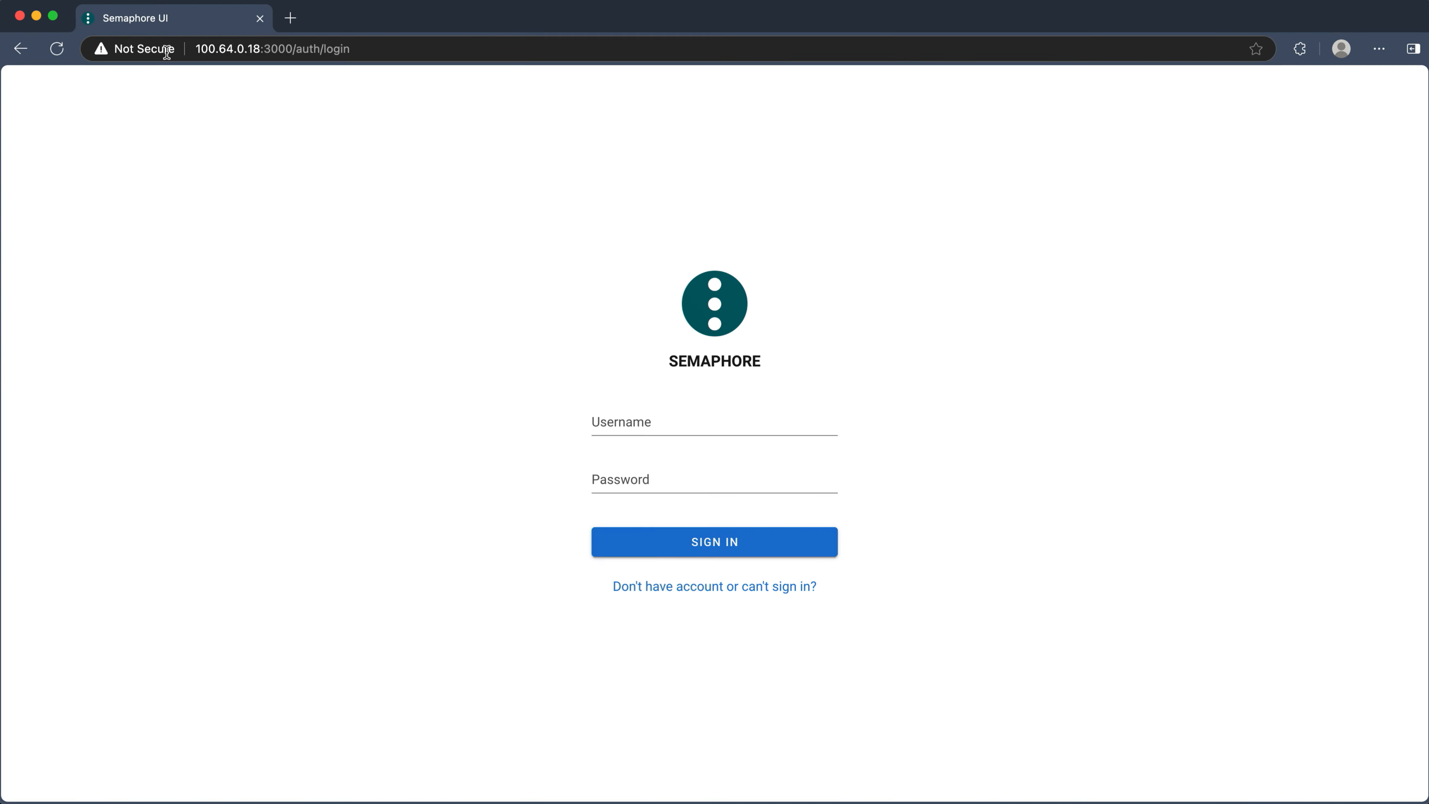
click(644, 455)
text(admin)
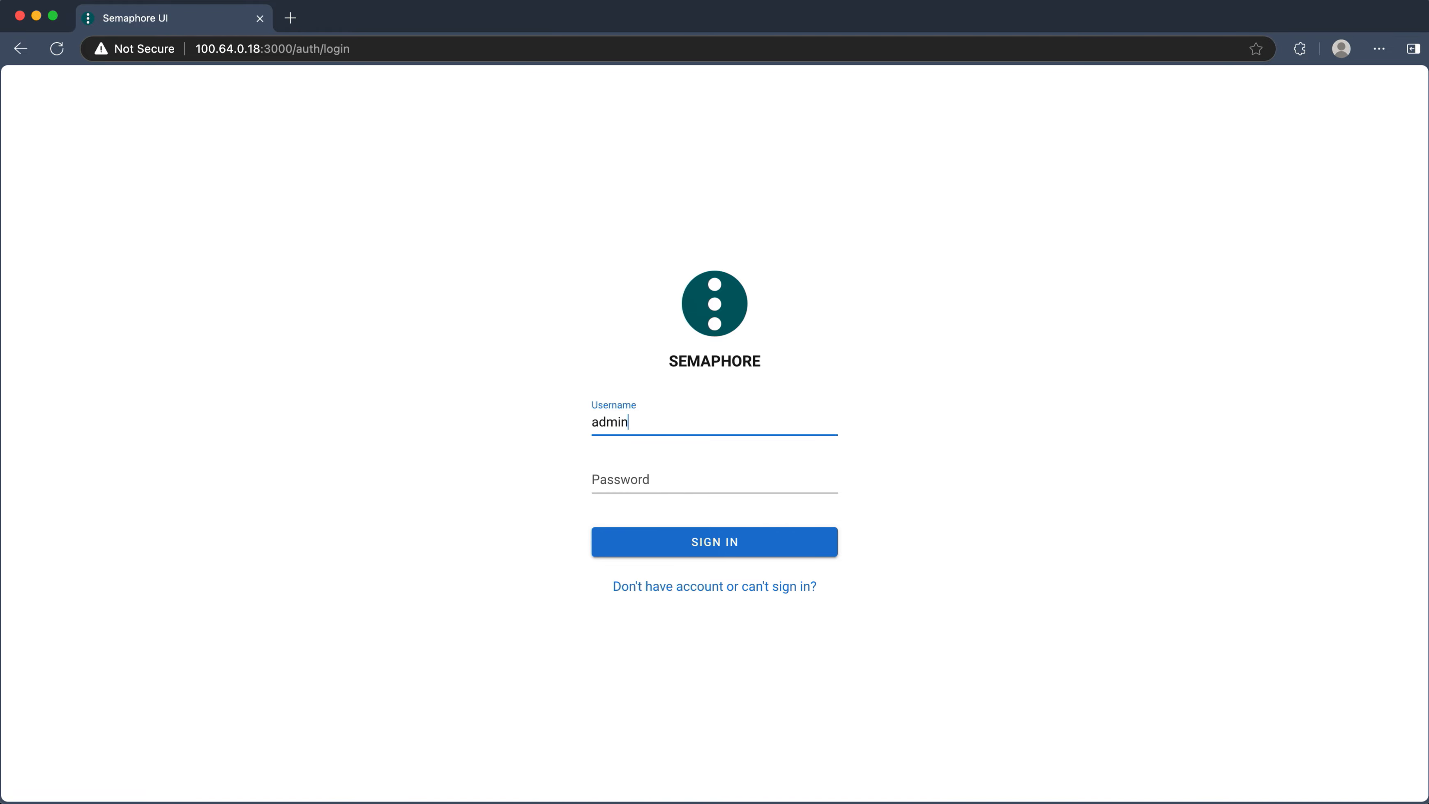
key(Tab)
text(•)
key(Return)
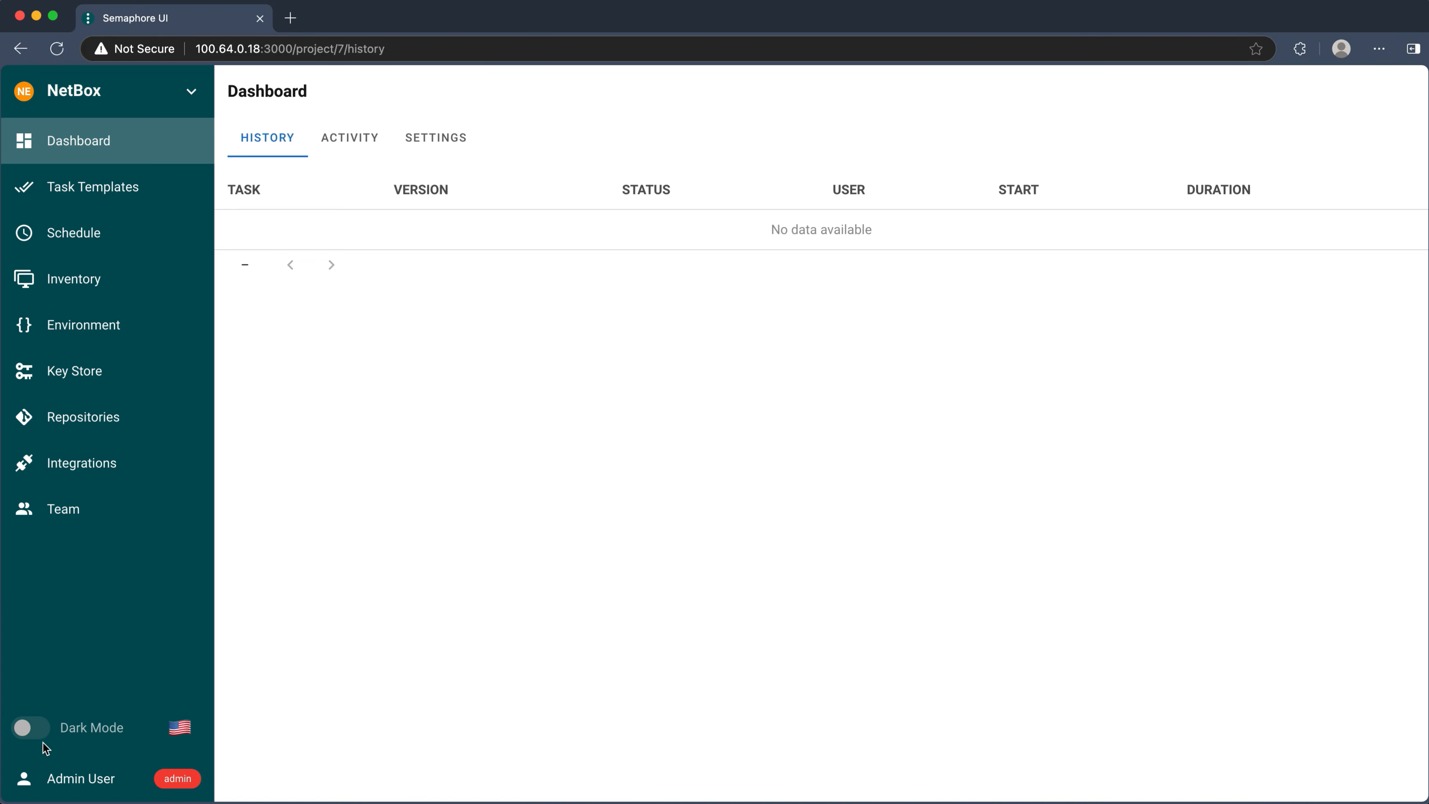
- Turn on dark mode and list the A. Operations, then B. NetBox Deploy task templates
click(26, 727)
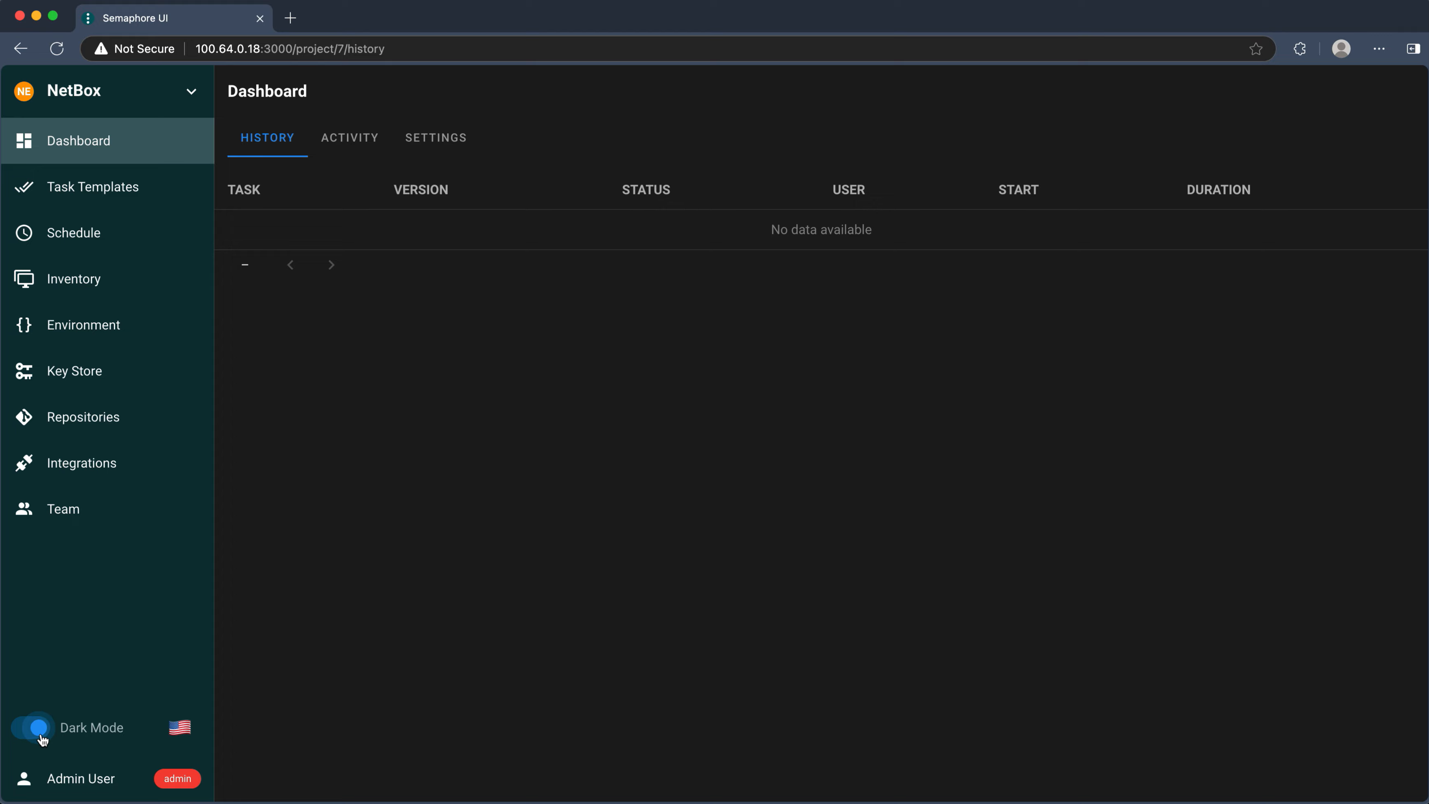
click(137, 193)
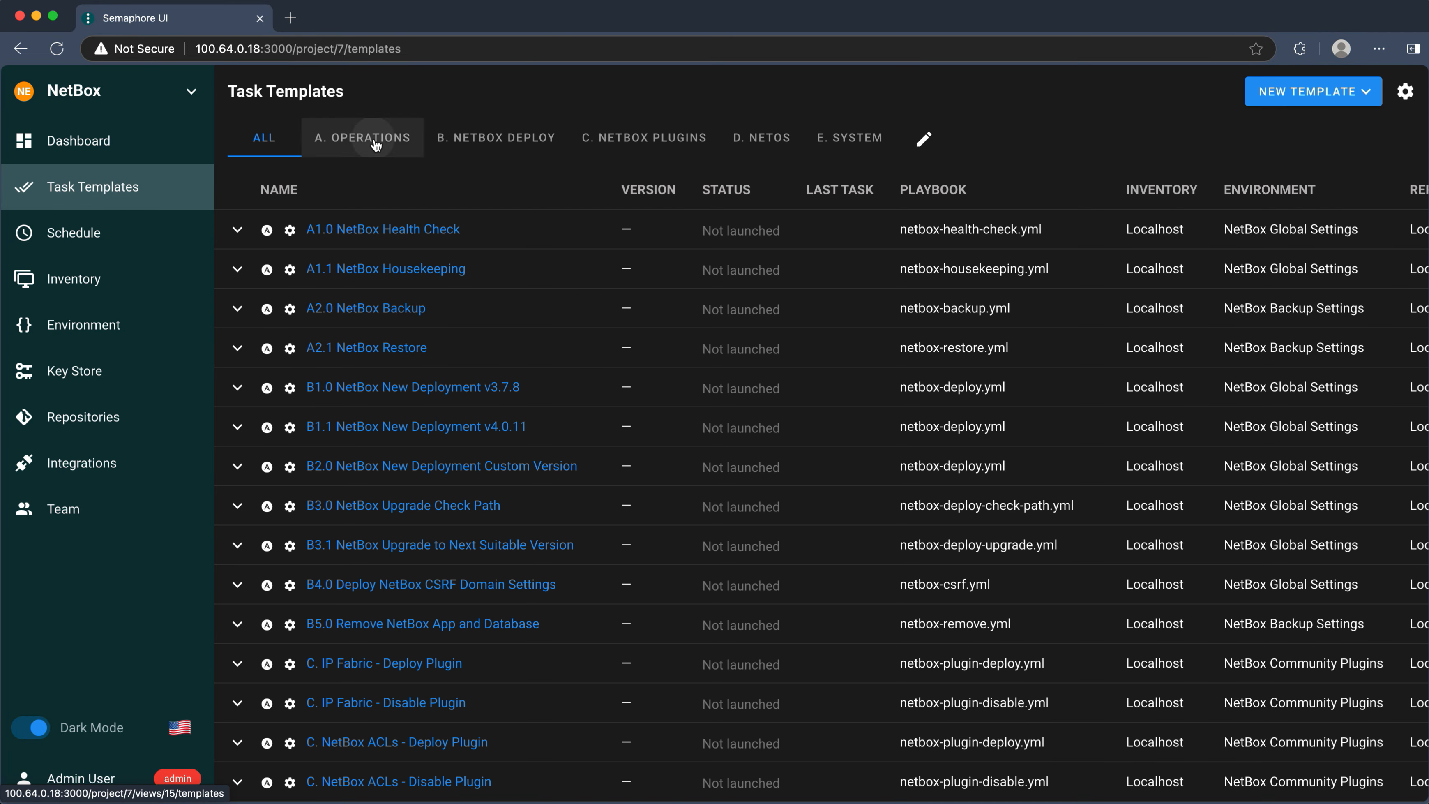
click(376, 142)
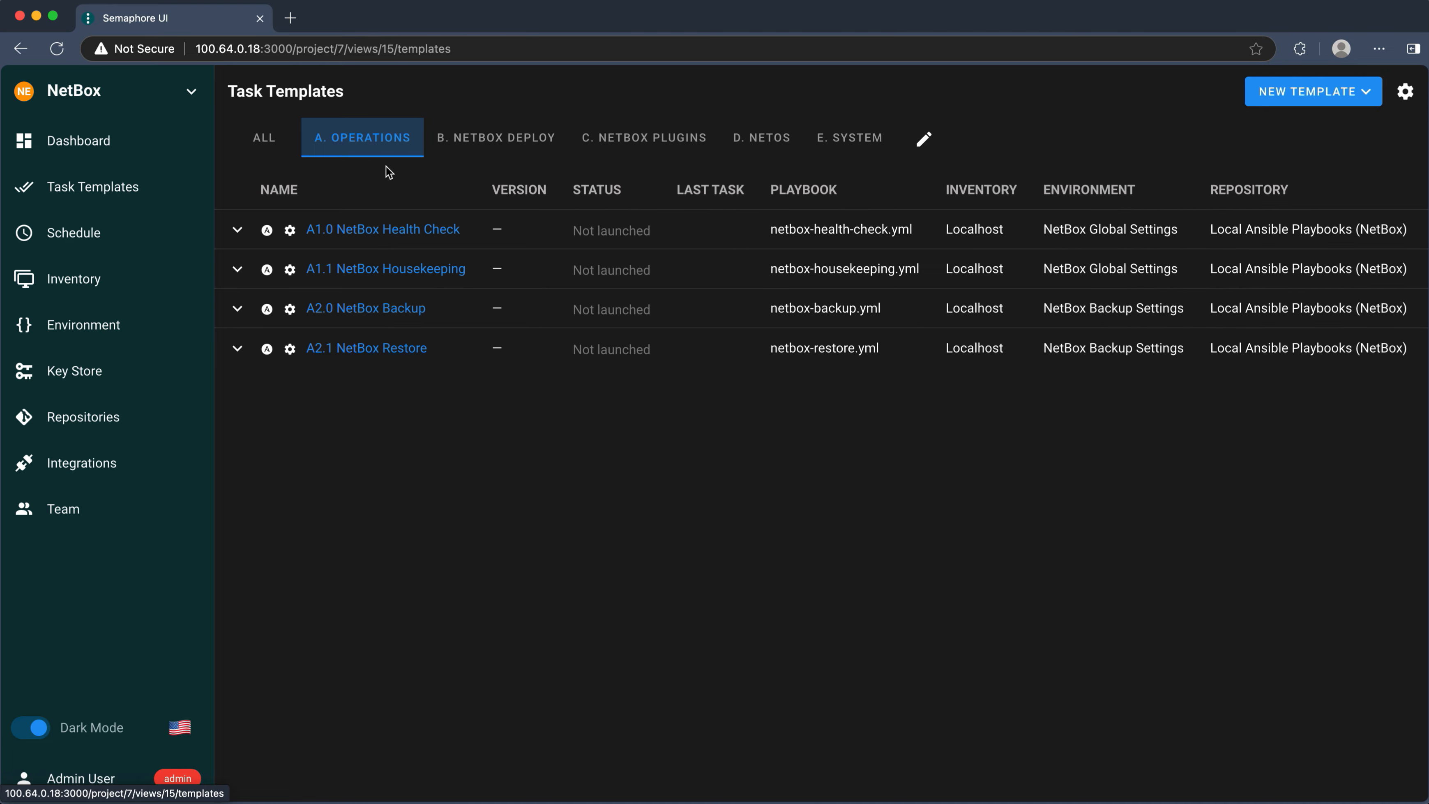
click(495, 148)
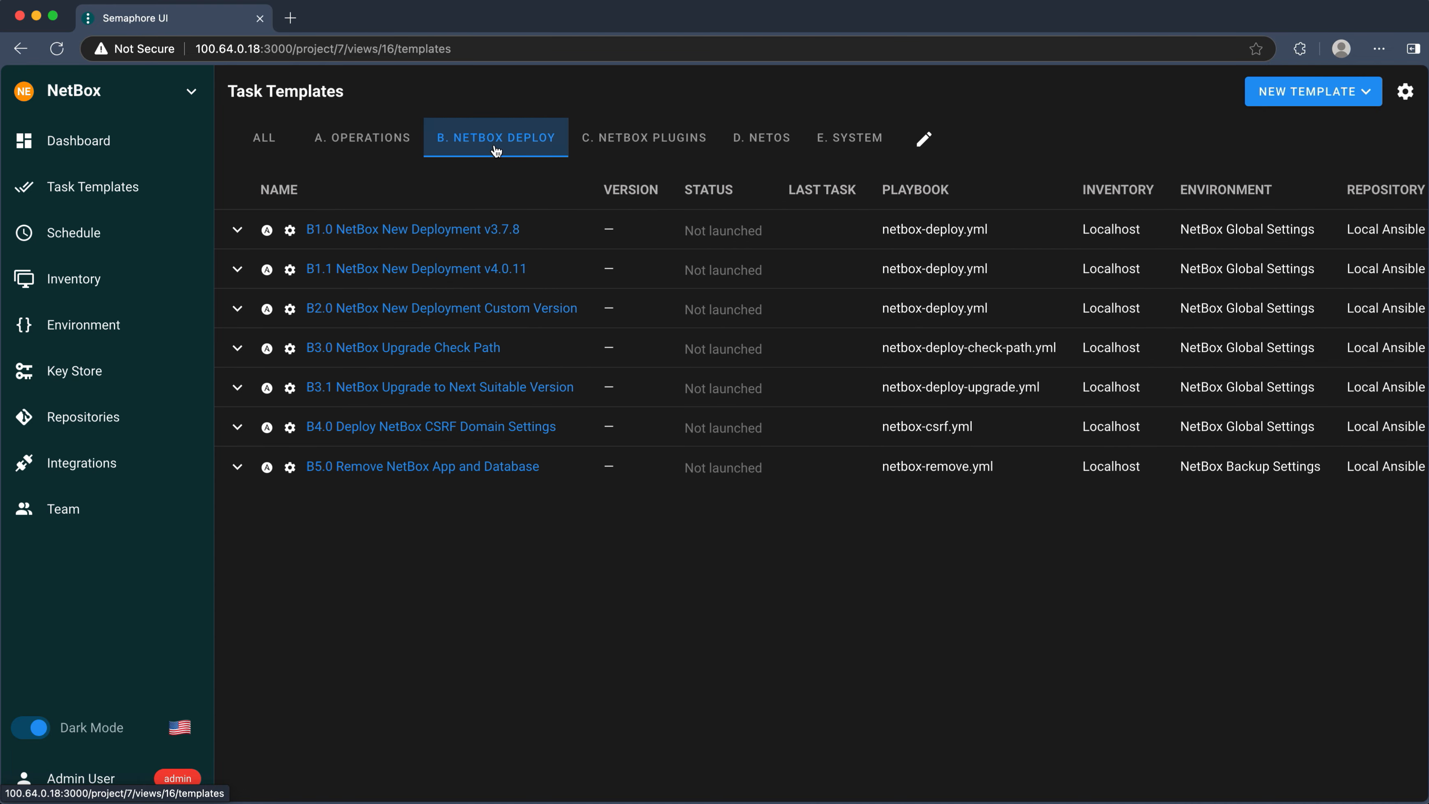
- Run the B1.0 NetBox New Deployment v3.7.8 template and close its finished log
click(448, 231)
click(1276, 93)
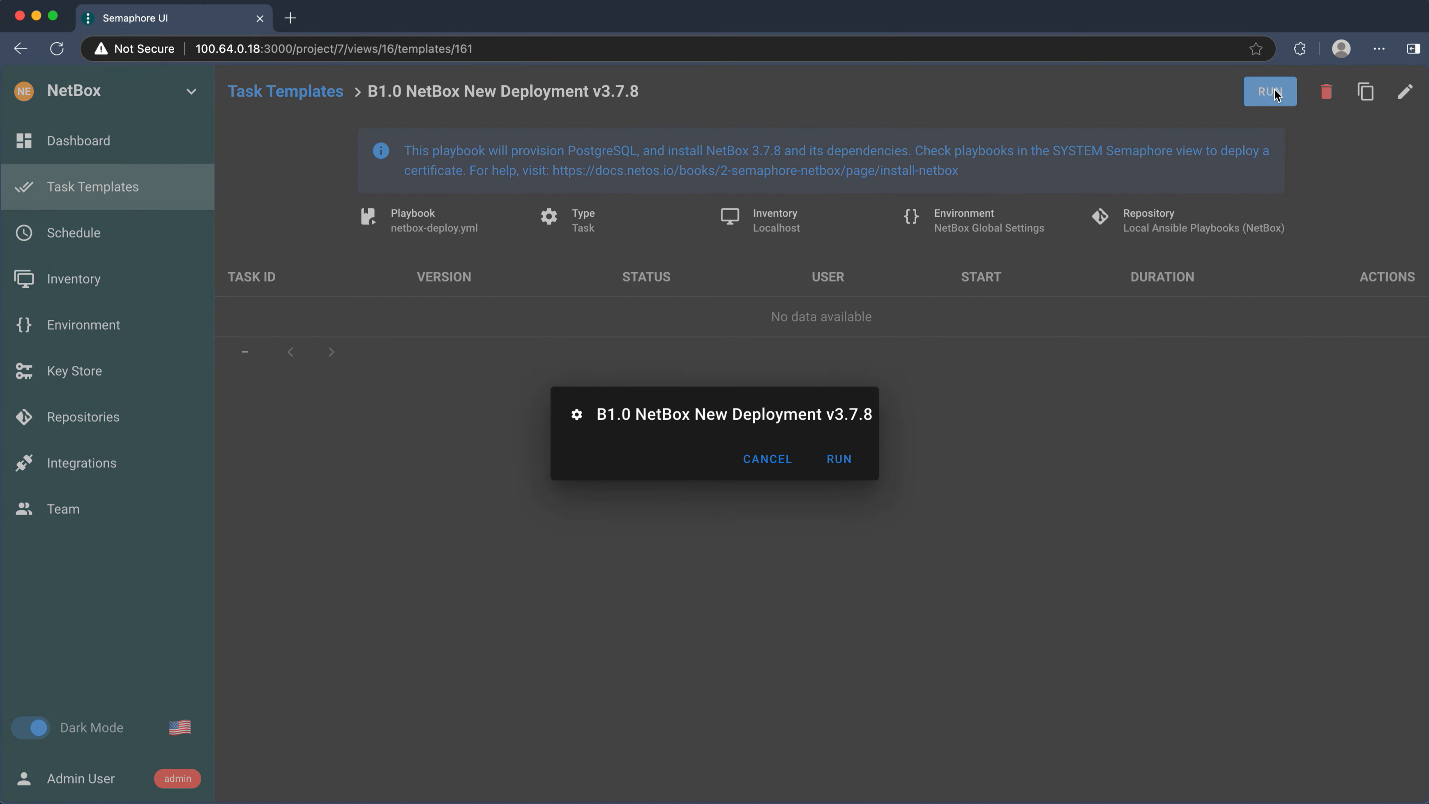
click(844, 562)
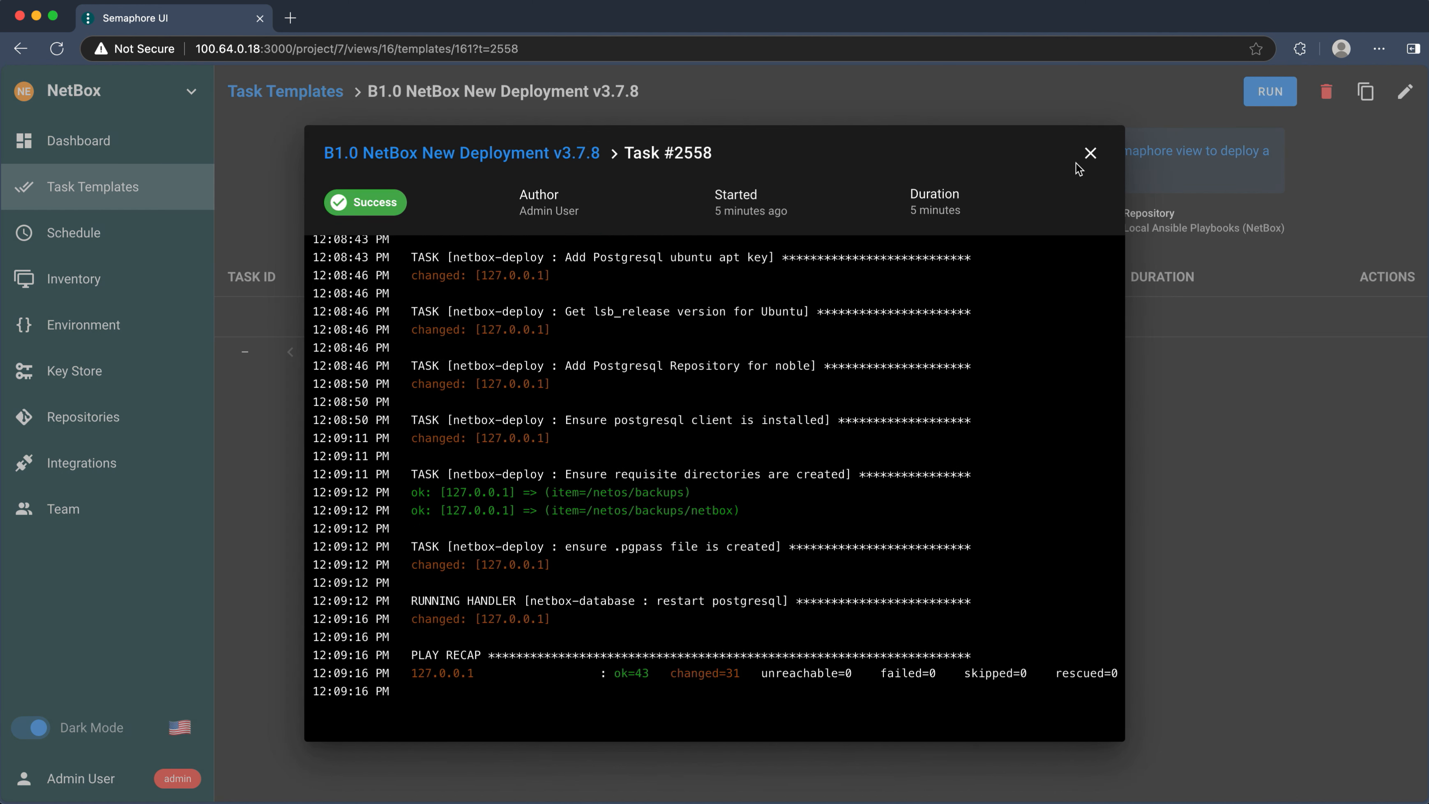
click(1091, 153)
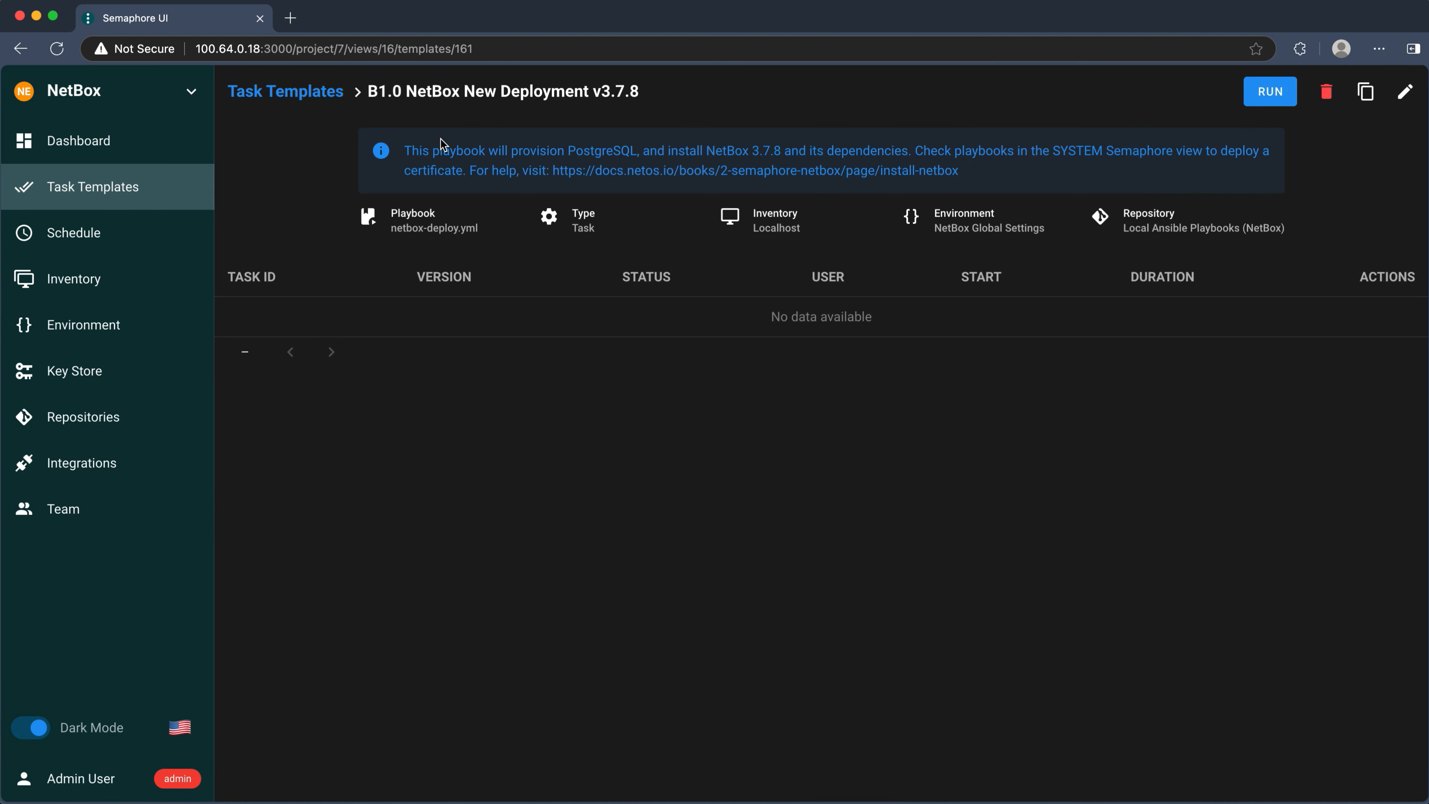
- Run the E1.0 Deploy NetBox NGINX & Self-Signed Cert template from the E. System group
click(284, 93)
click(859, 138)
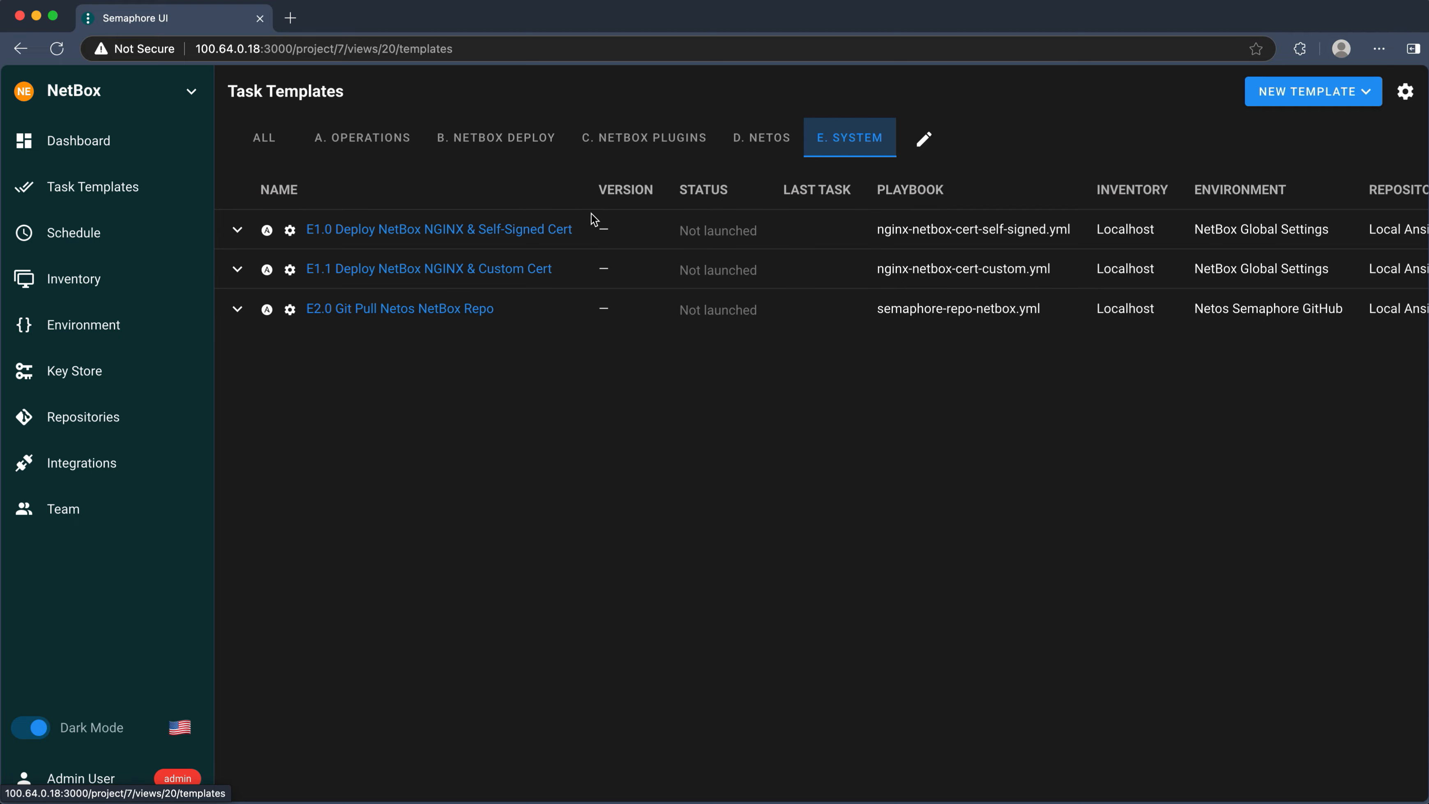
click(529, 230)
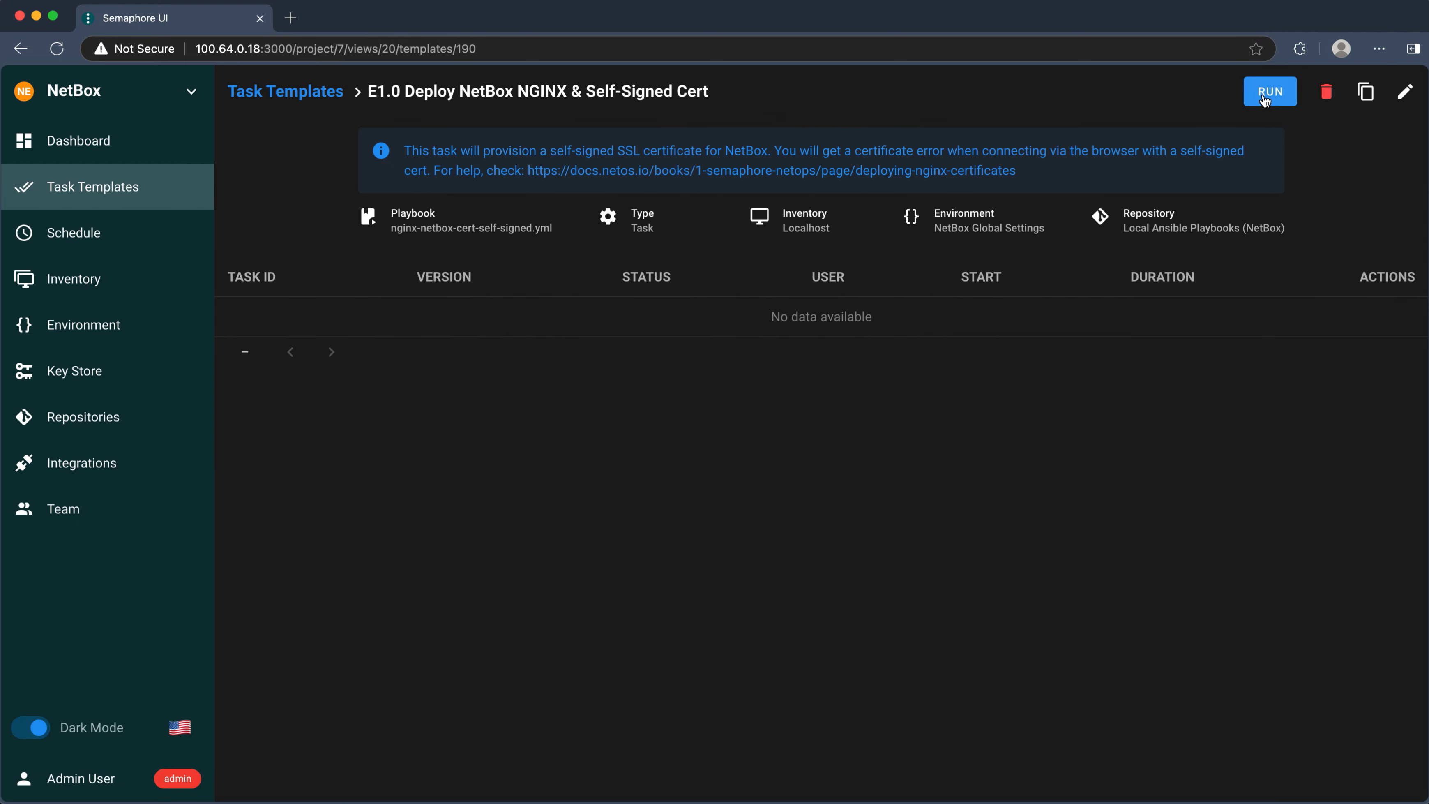
click(1270, 91)
click(839, 555)
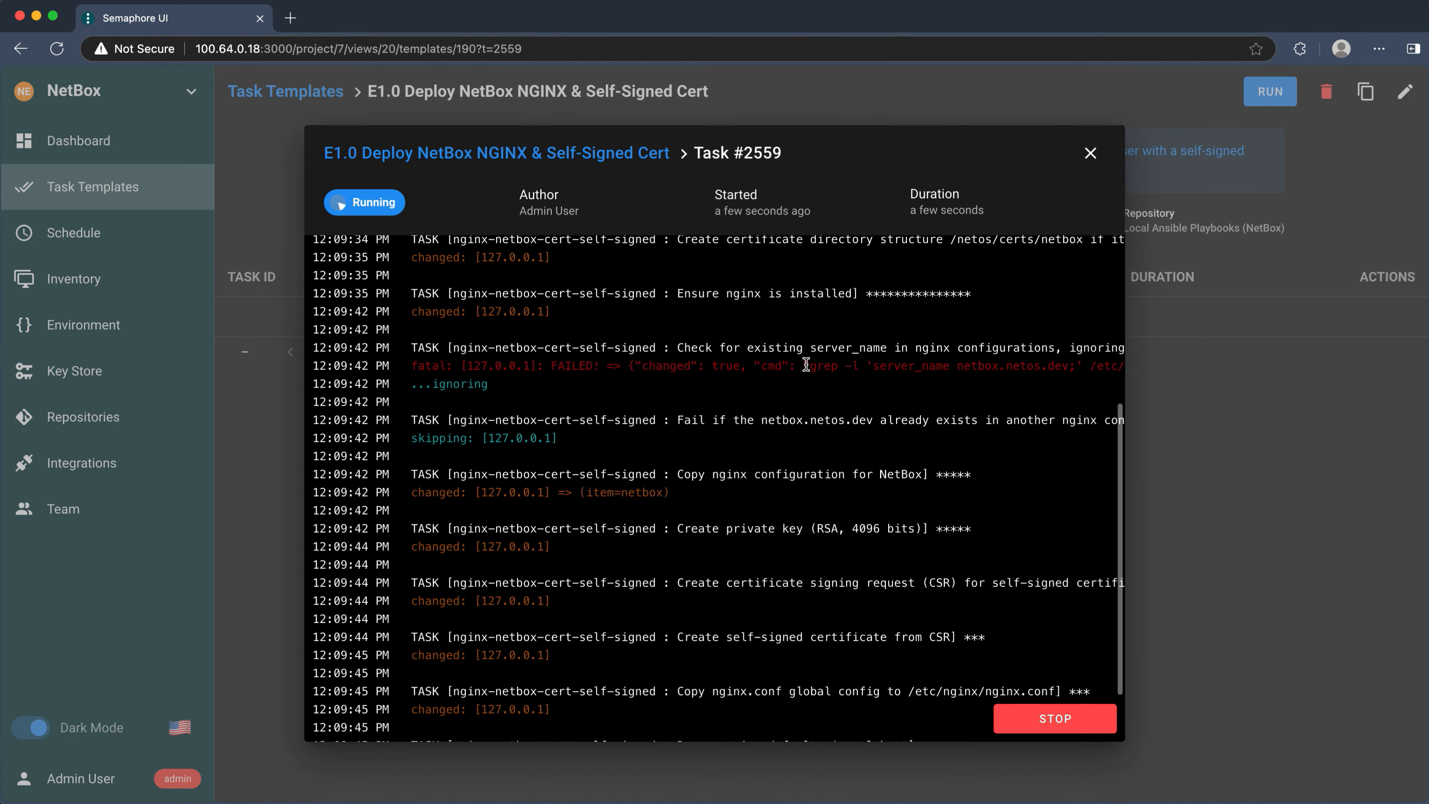
click(1091, 152)
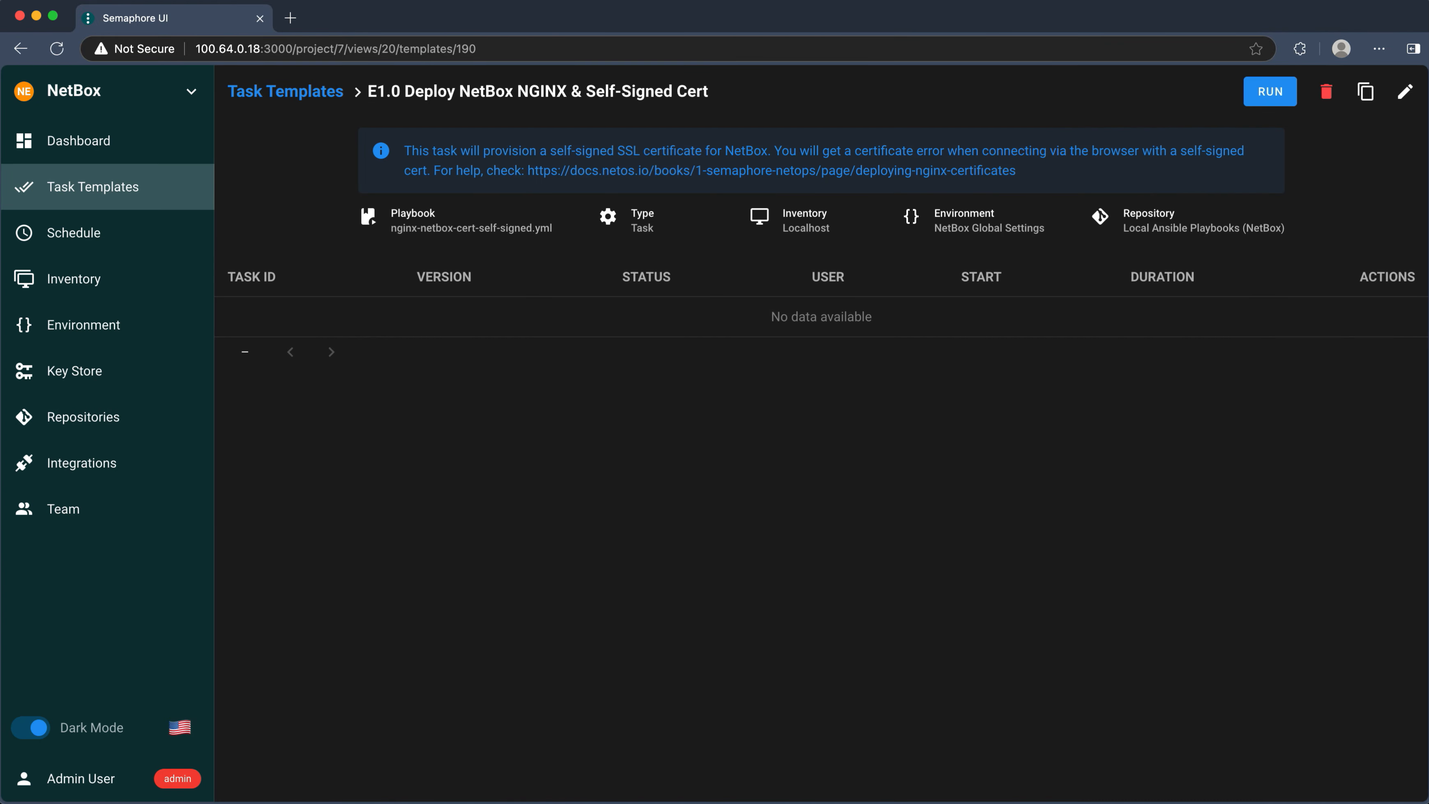
click(252, 52)
click(270, 41)
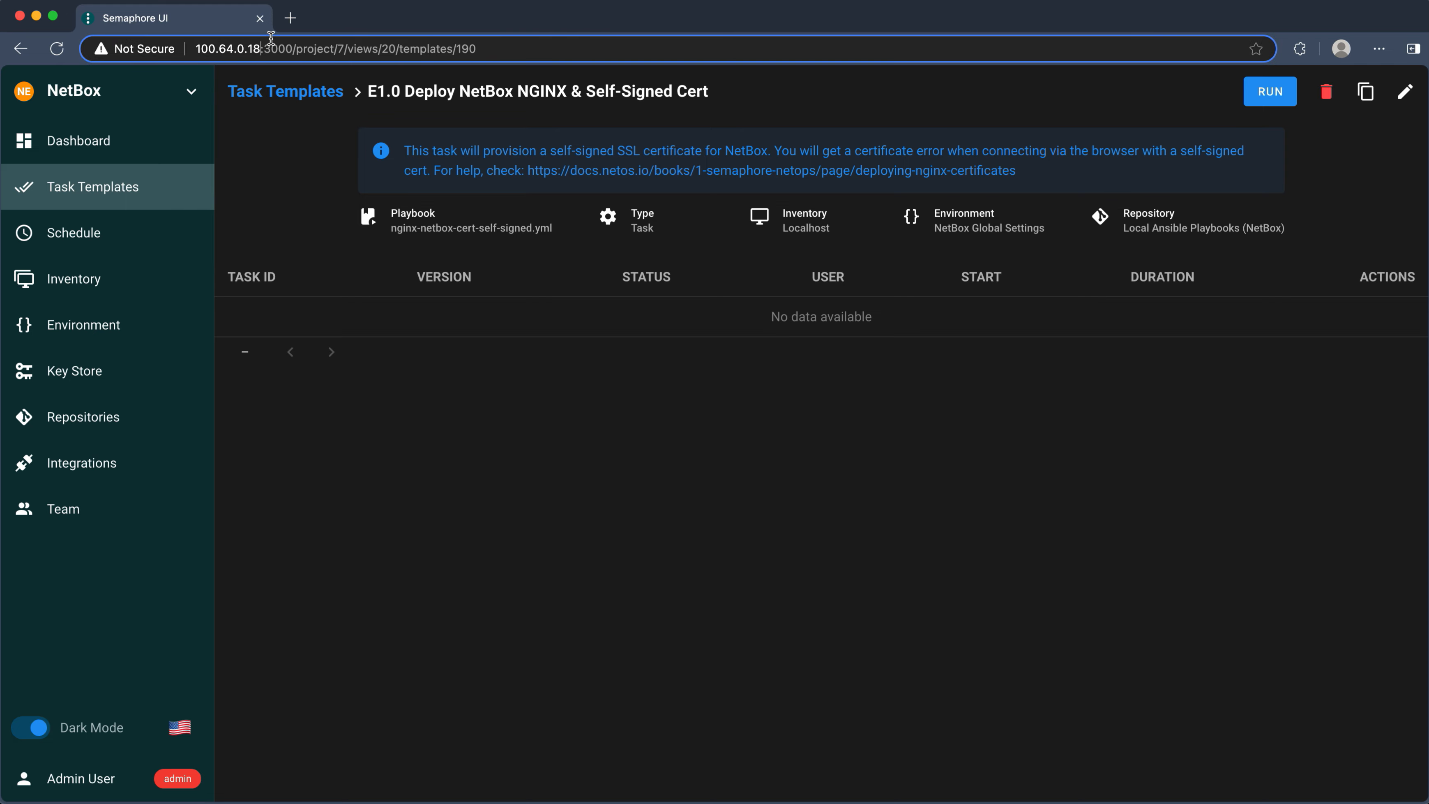
drag(260, 42, 196, 44)
key(ctrl+c)
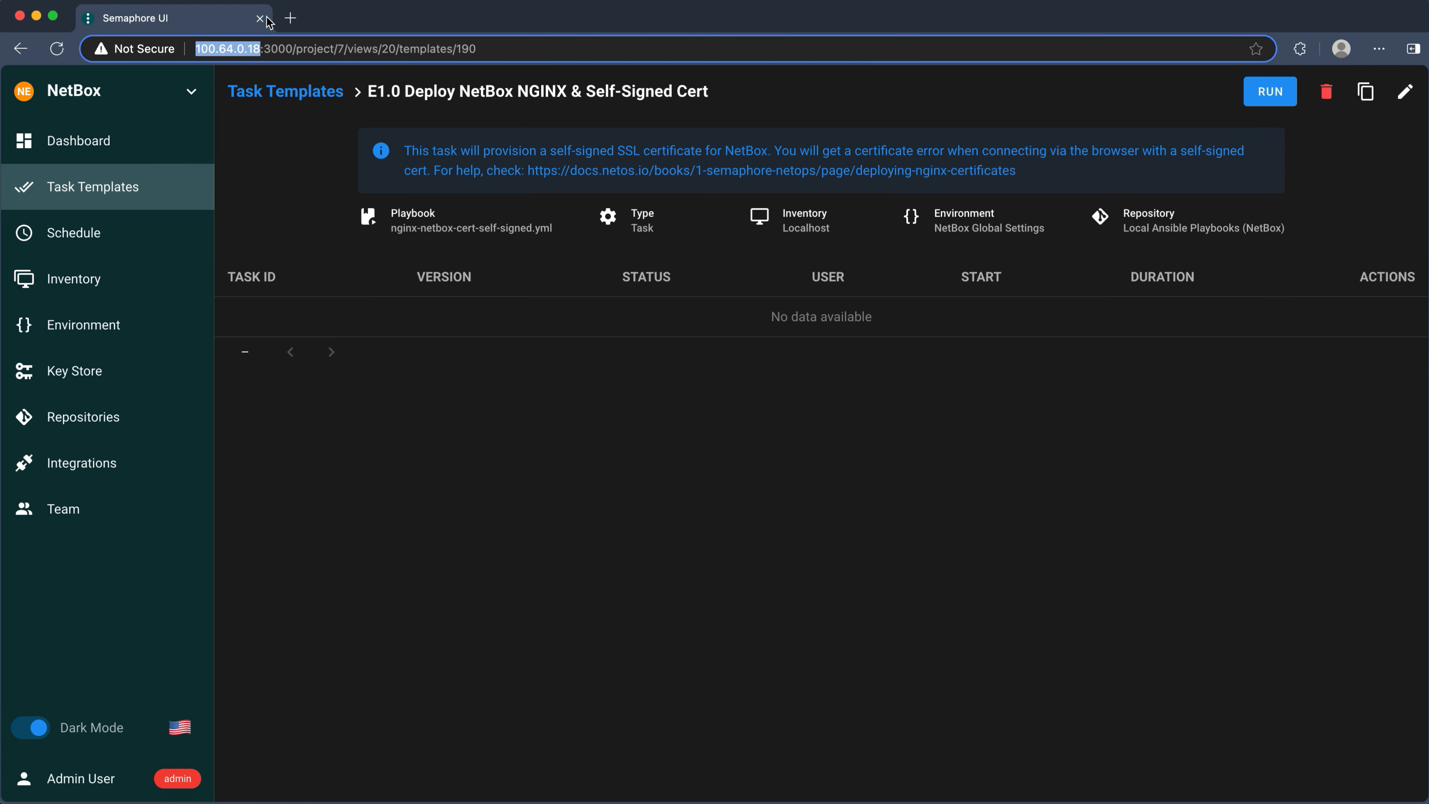
click(291, 19)
key(ctrl+v)
key(Return)
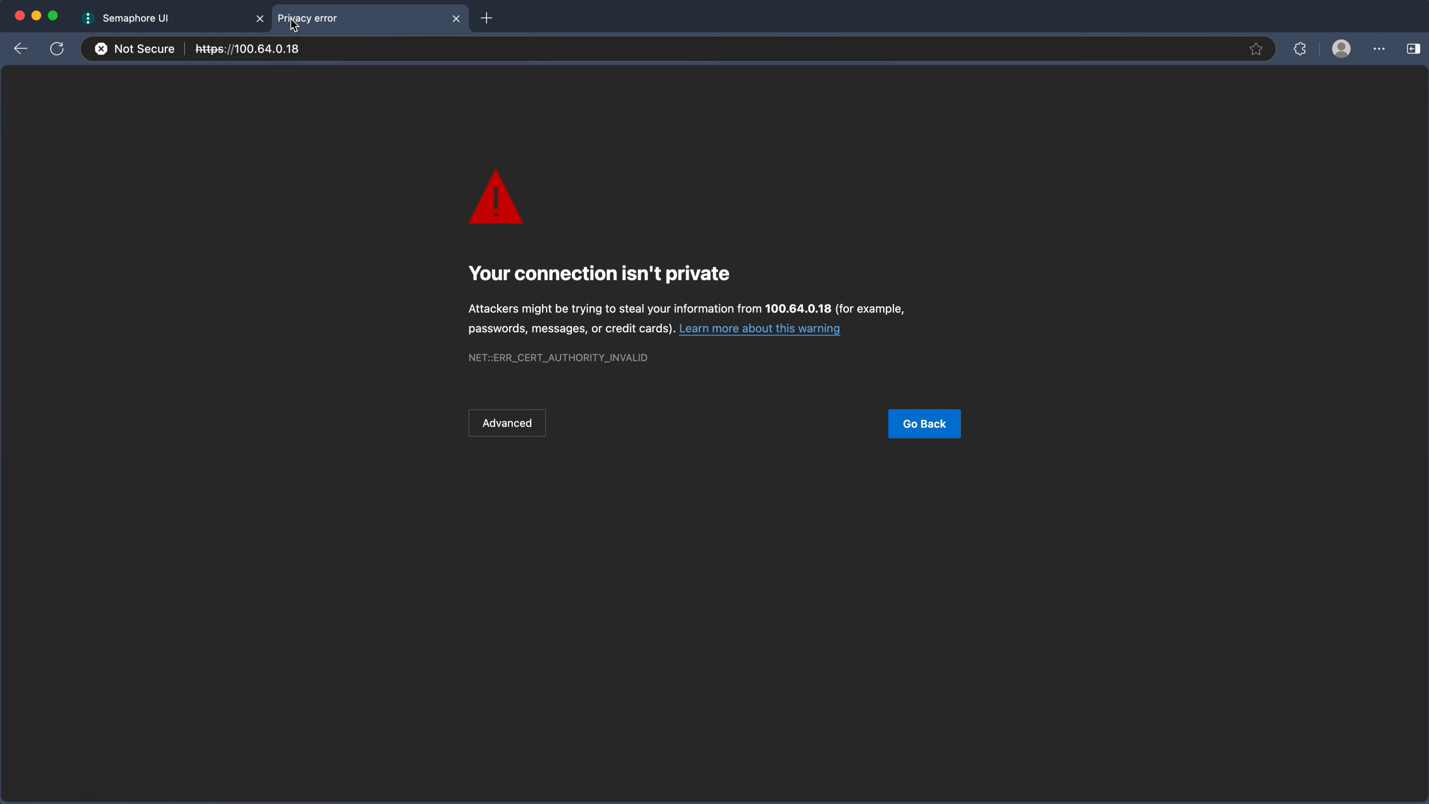
click(506, 422)
click(541, 551)
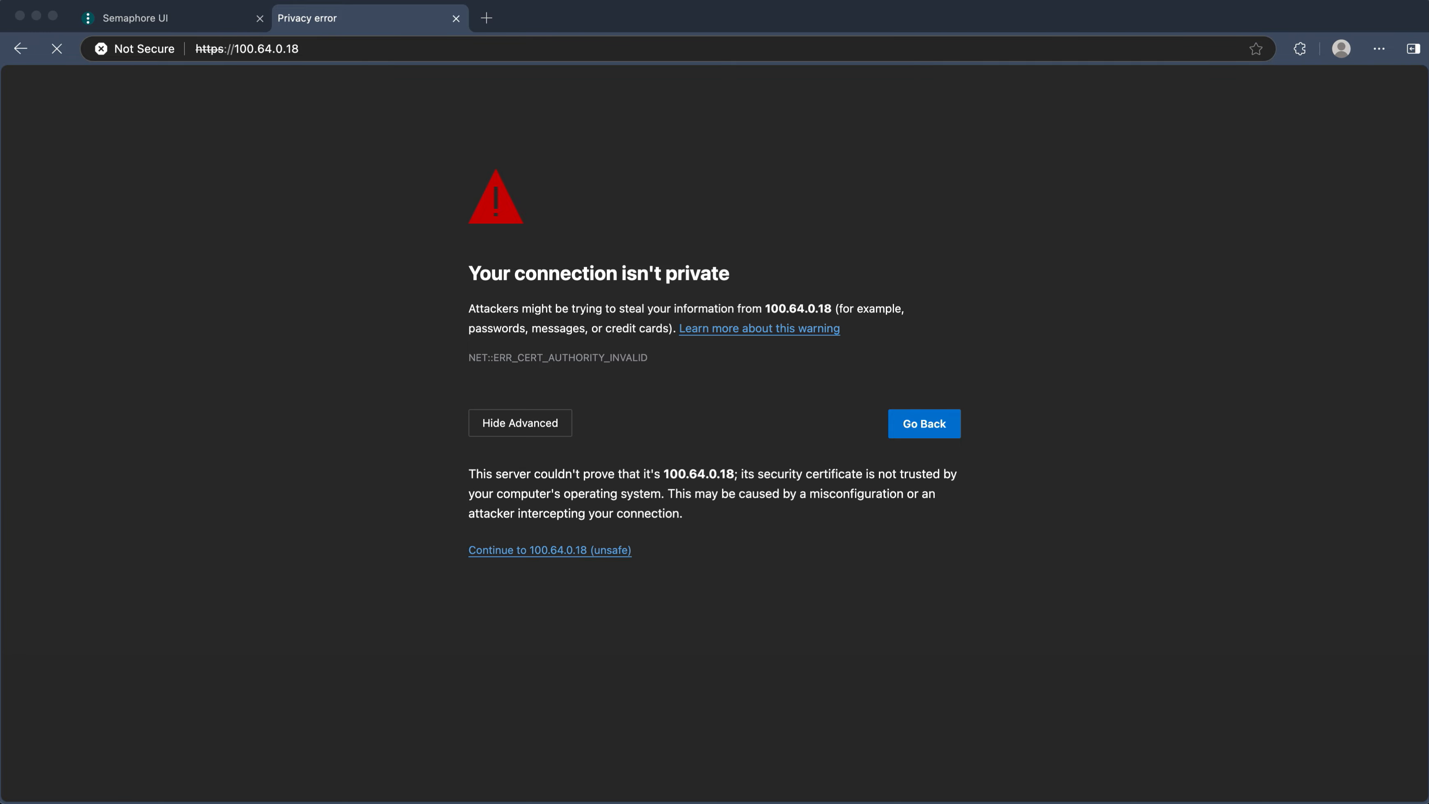
- Sign in to NetBox as admin with the pasted account password
click(1373, 85)
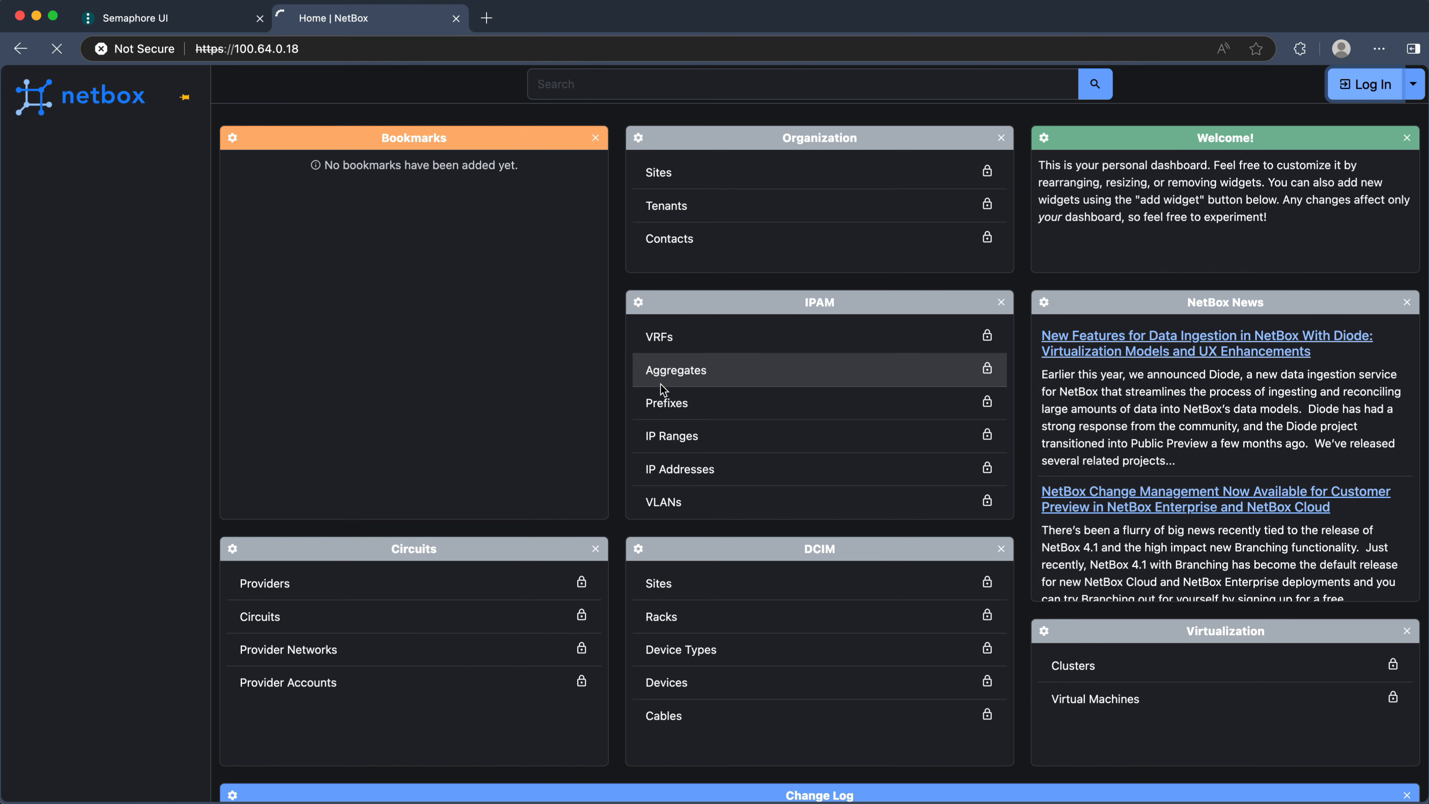
text(admin)
key(Tab)
key(super+v)
key(Return)
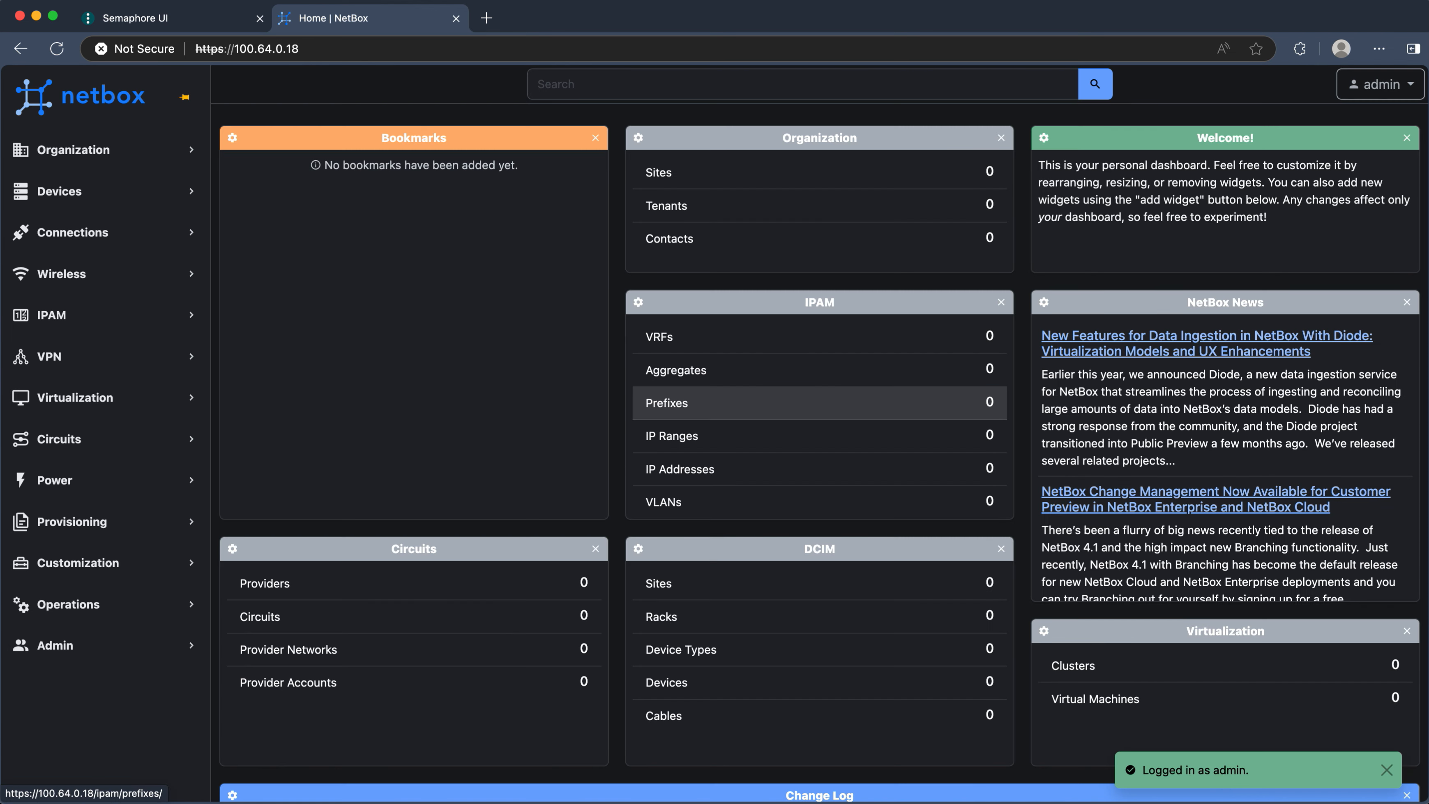
- Inspect the certificate secrets in the NetBox Global Settings environment, closing without saving
click(162, 19)
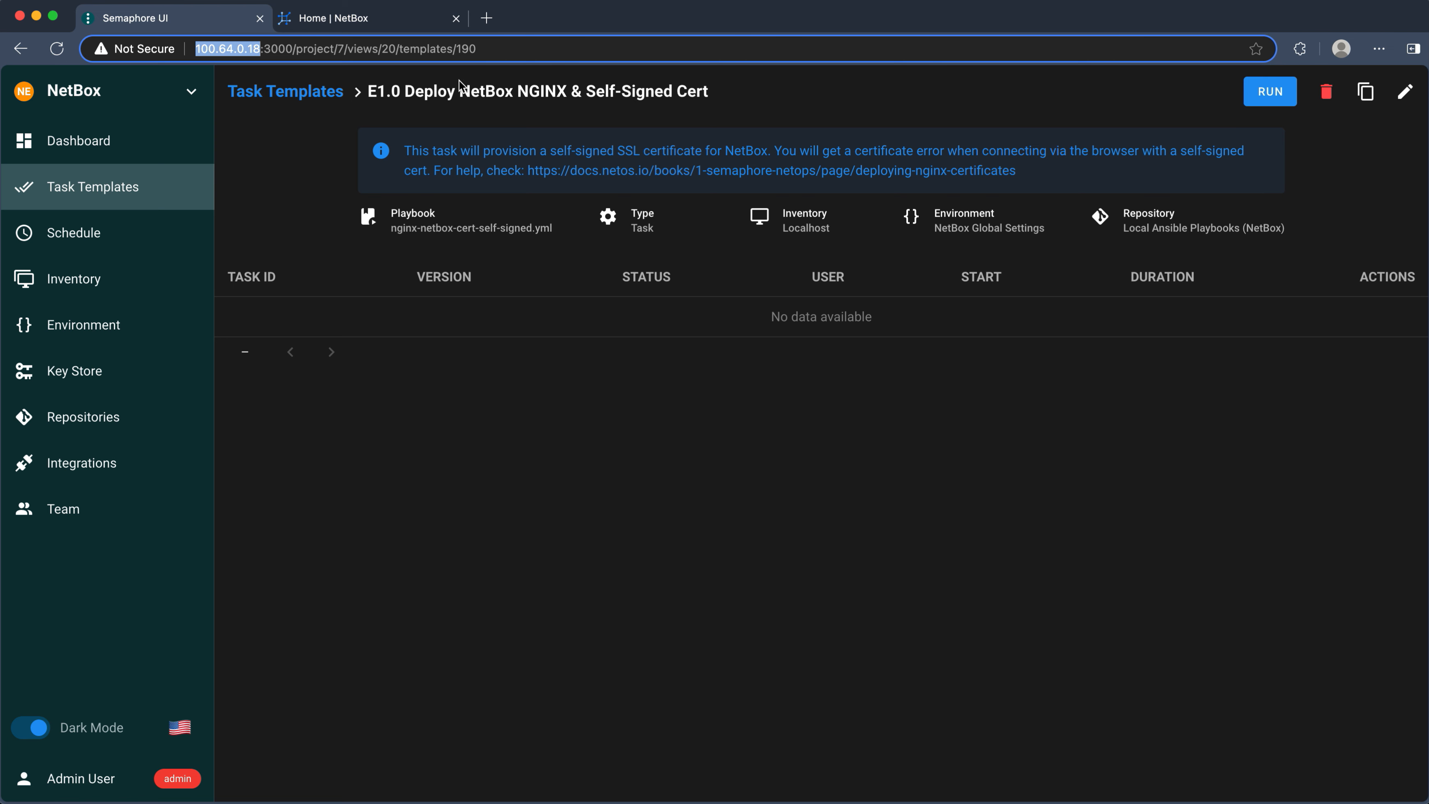
click(295, 92)
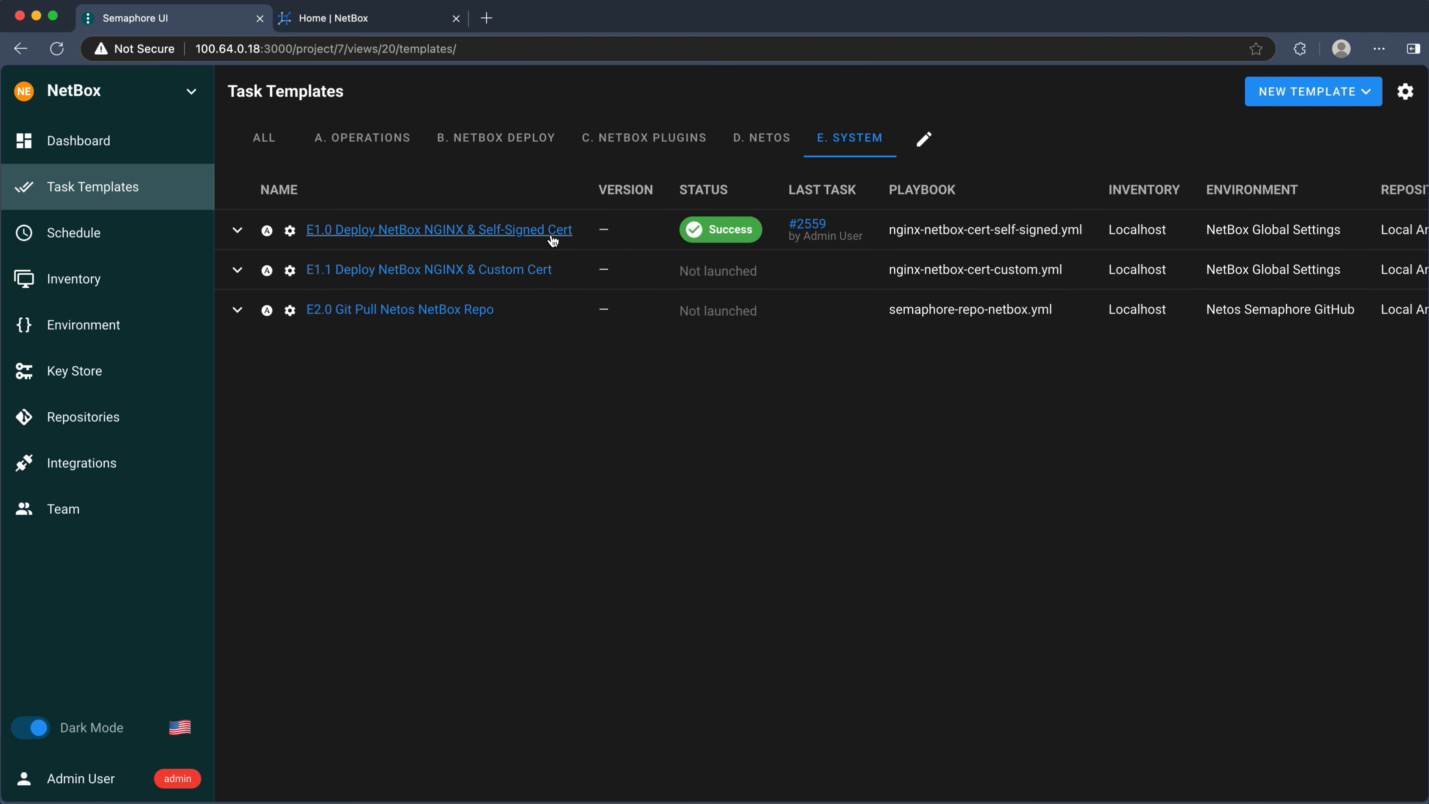
click(99, 327)
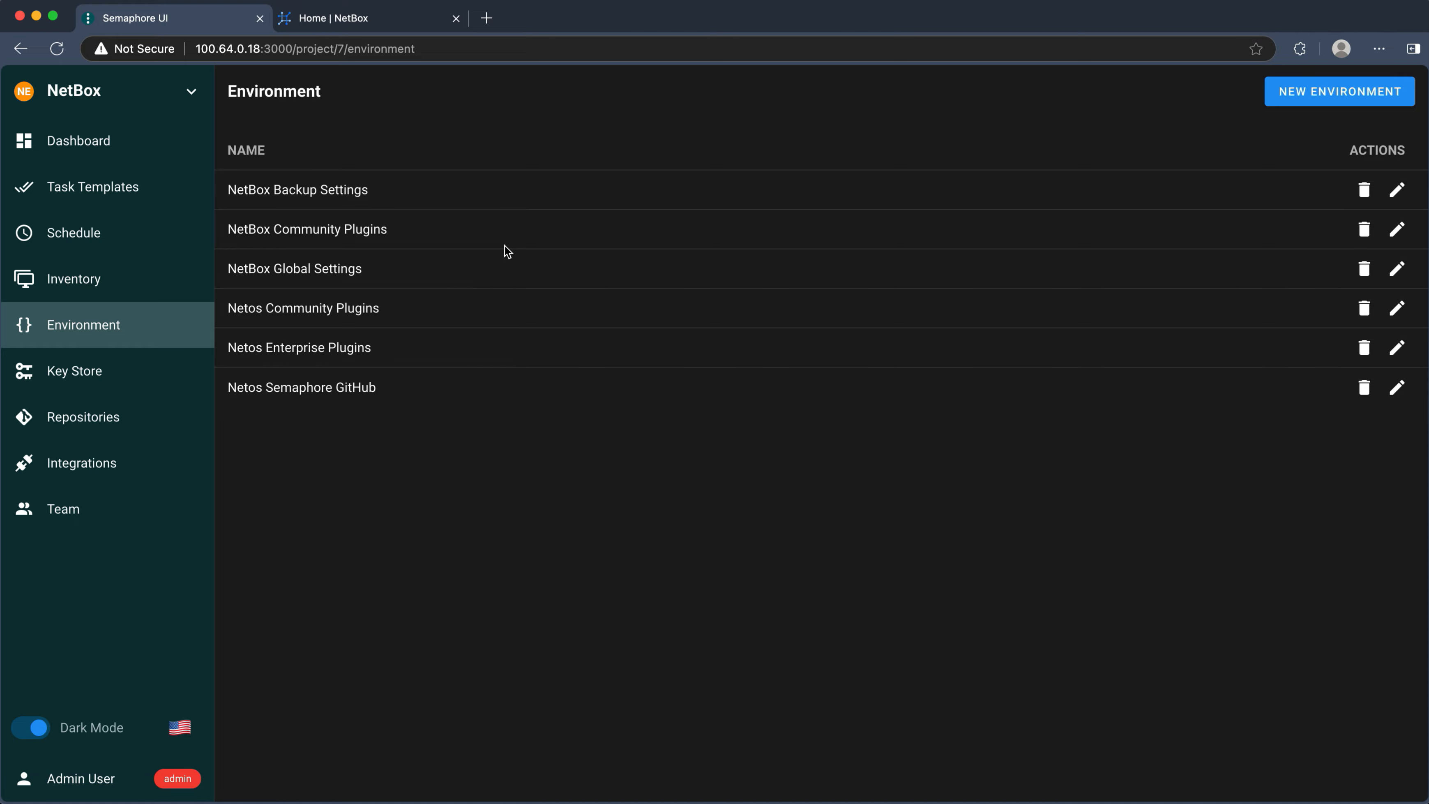
click(1398, 268)
scroll(775, 456, down, 10)
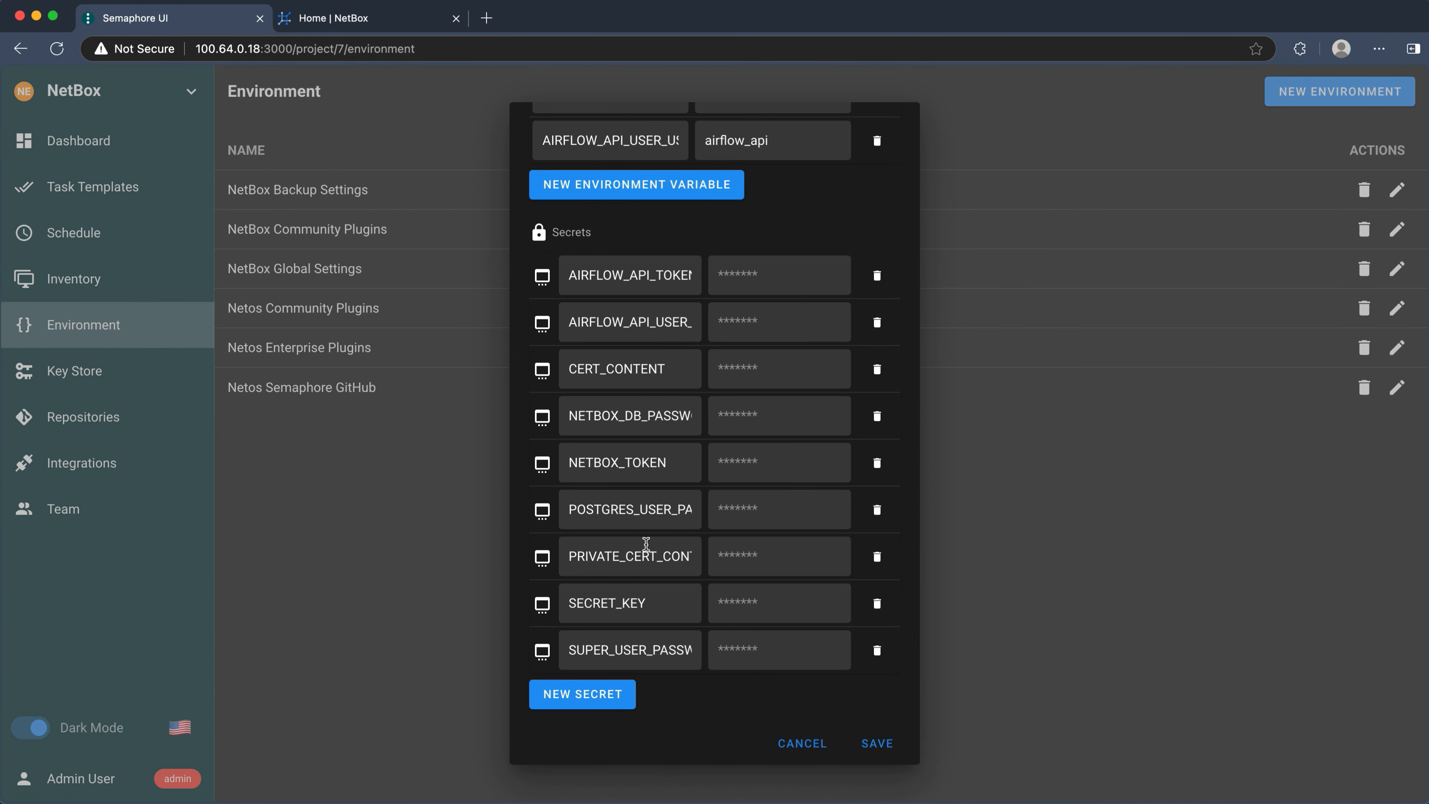
click(636, 556)
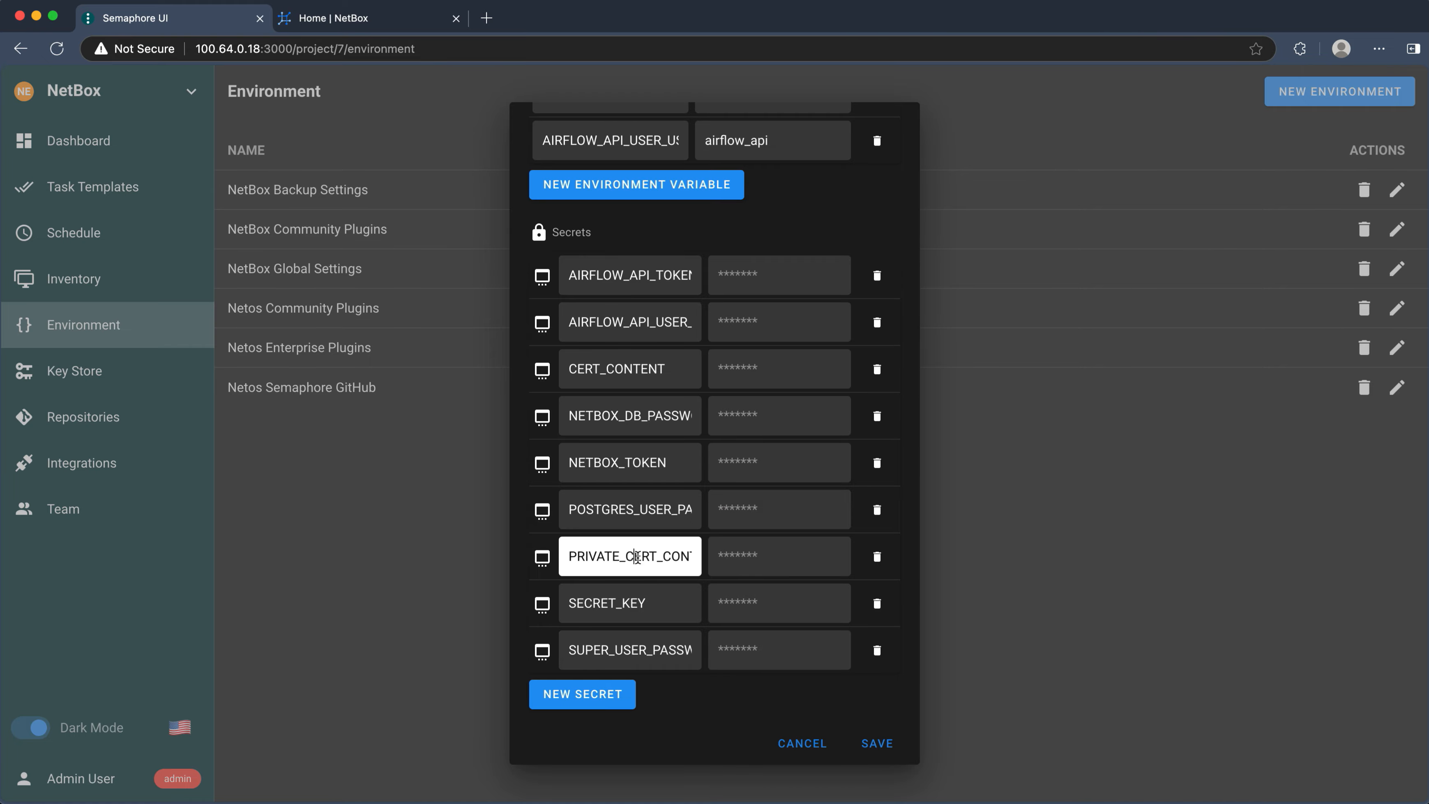
click(633, 371)
click(802, 743)
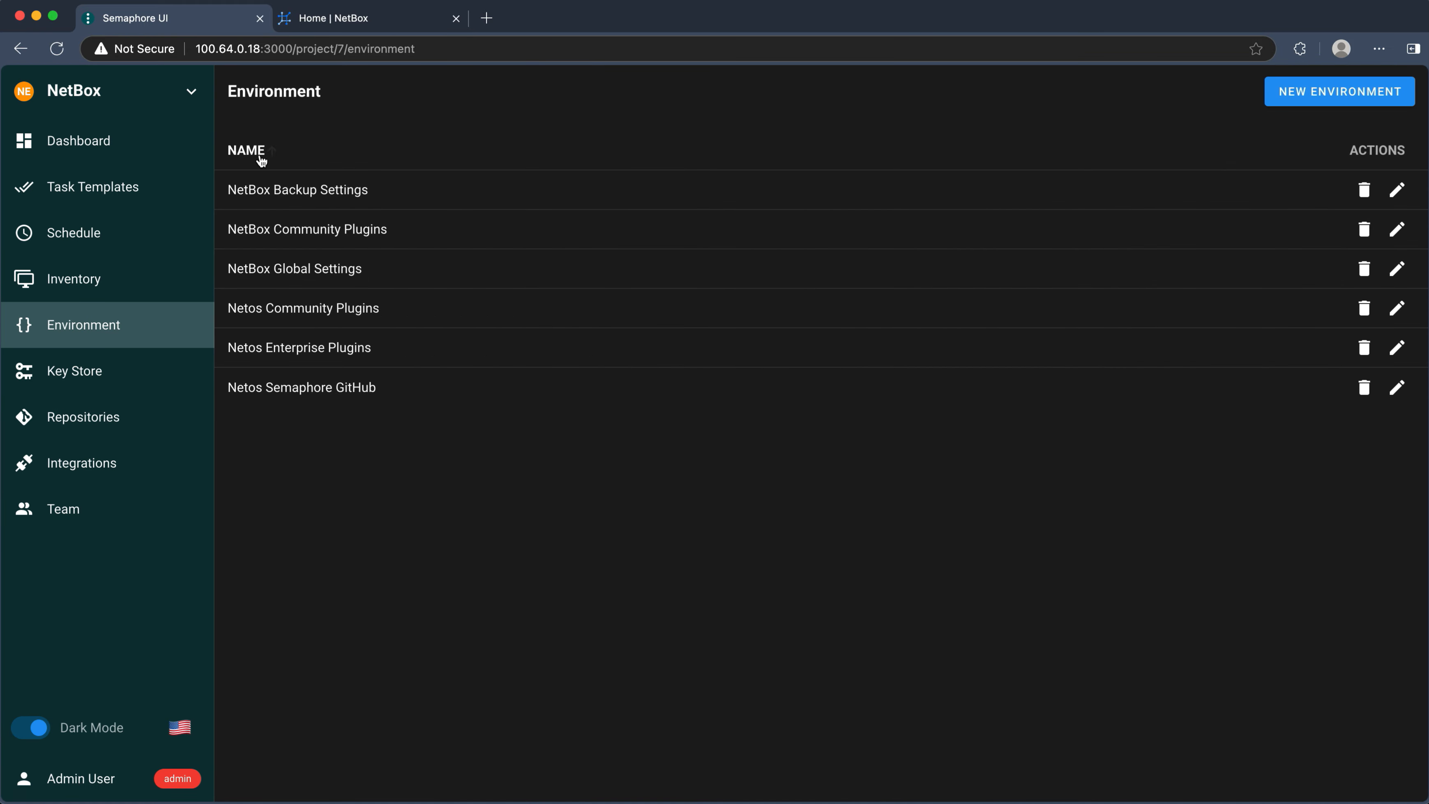
- Return to the E. System task templates after glancing at the NetBox dashboard
click(128, 185)
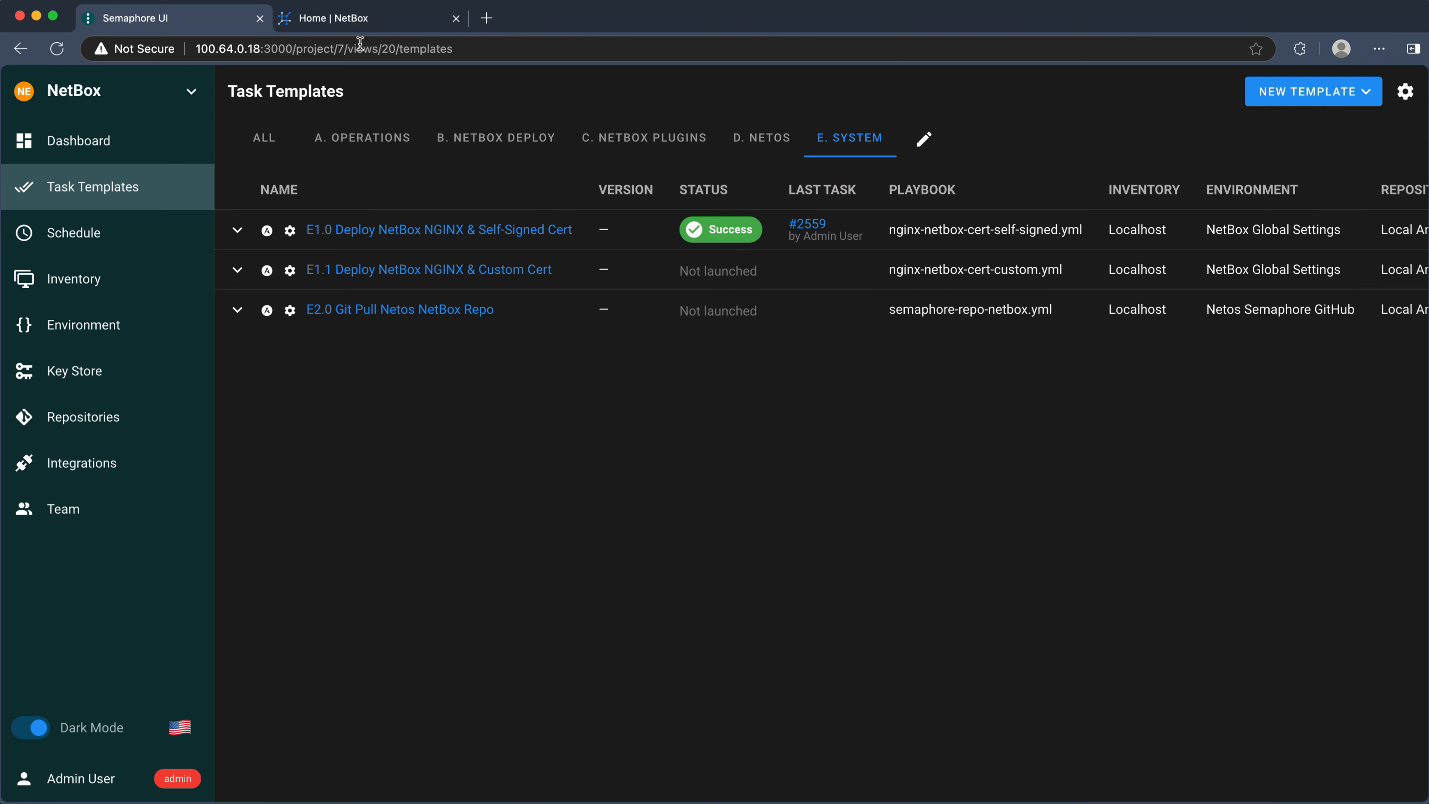
click(365, 25)
click(169, 20)
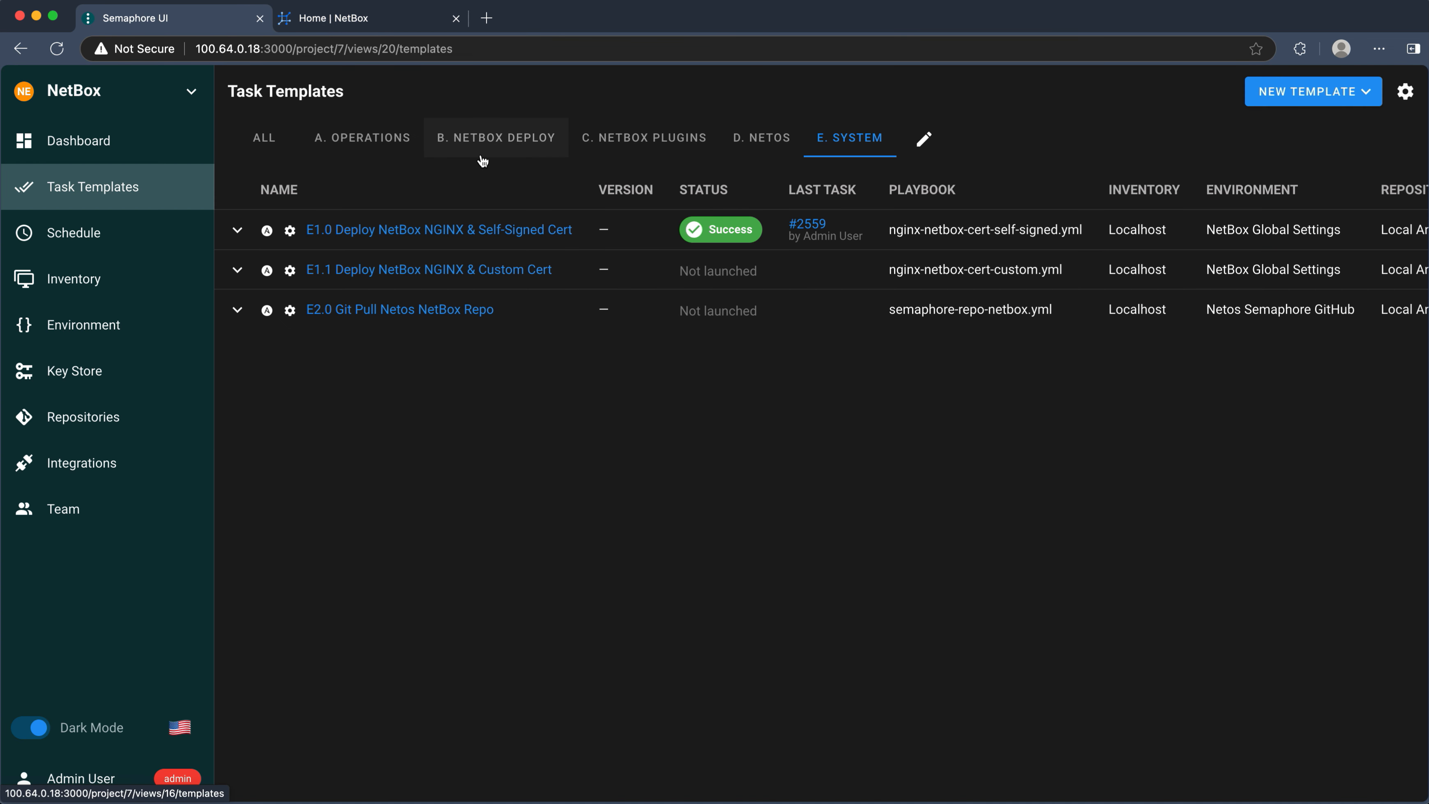
- Run the A2.0 NetBox Backup template and copy the 10_11_2024_11_10 timestamp from its log
click(365, 138)
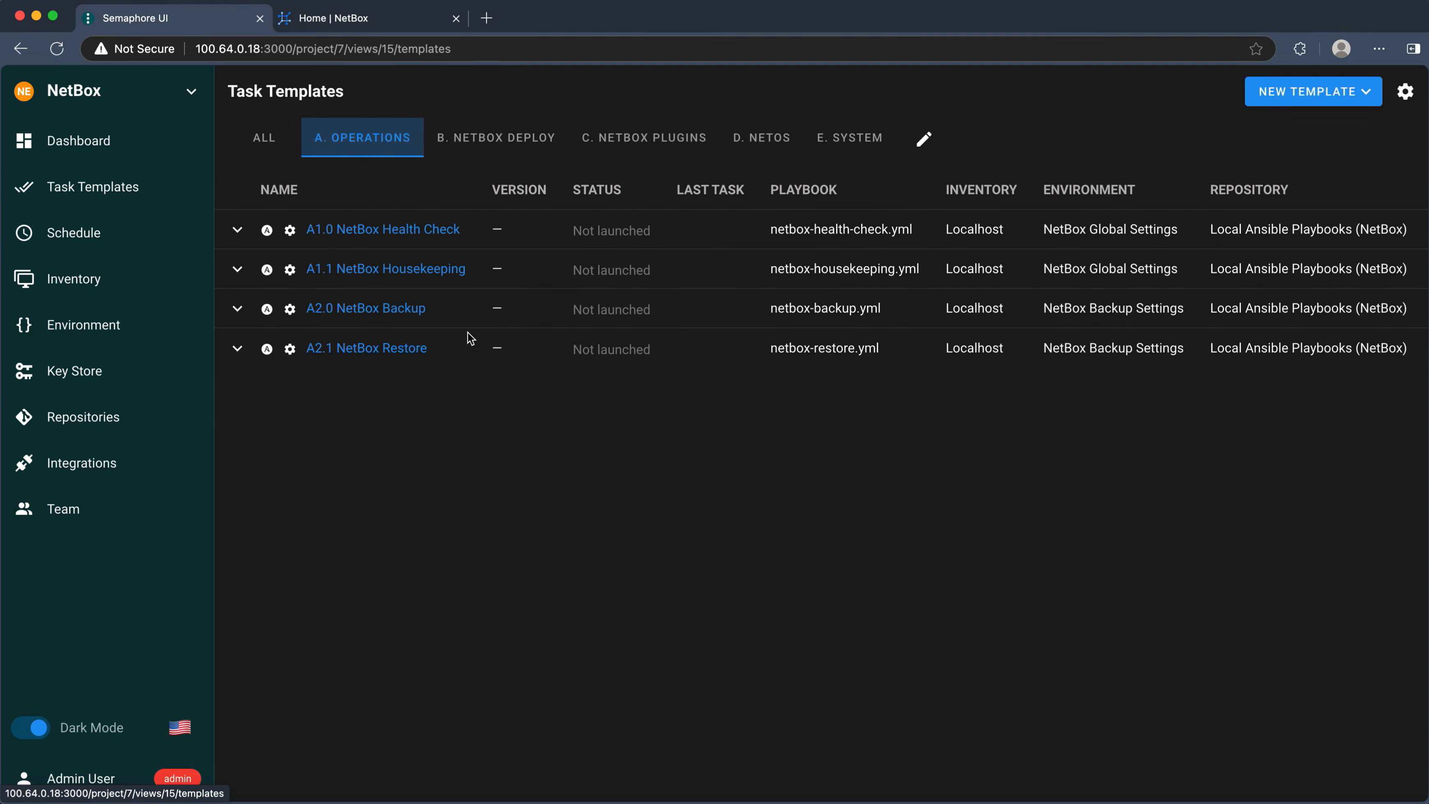
click(368, 309)
click(1266, 95)
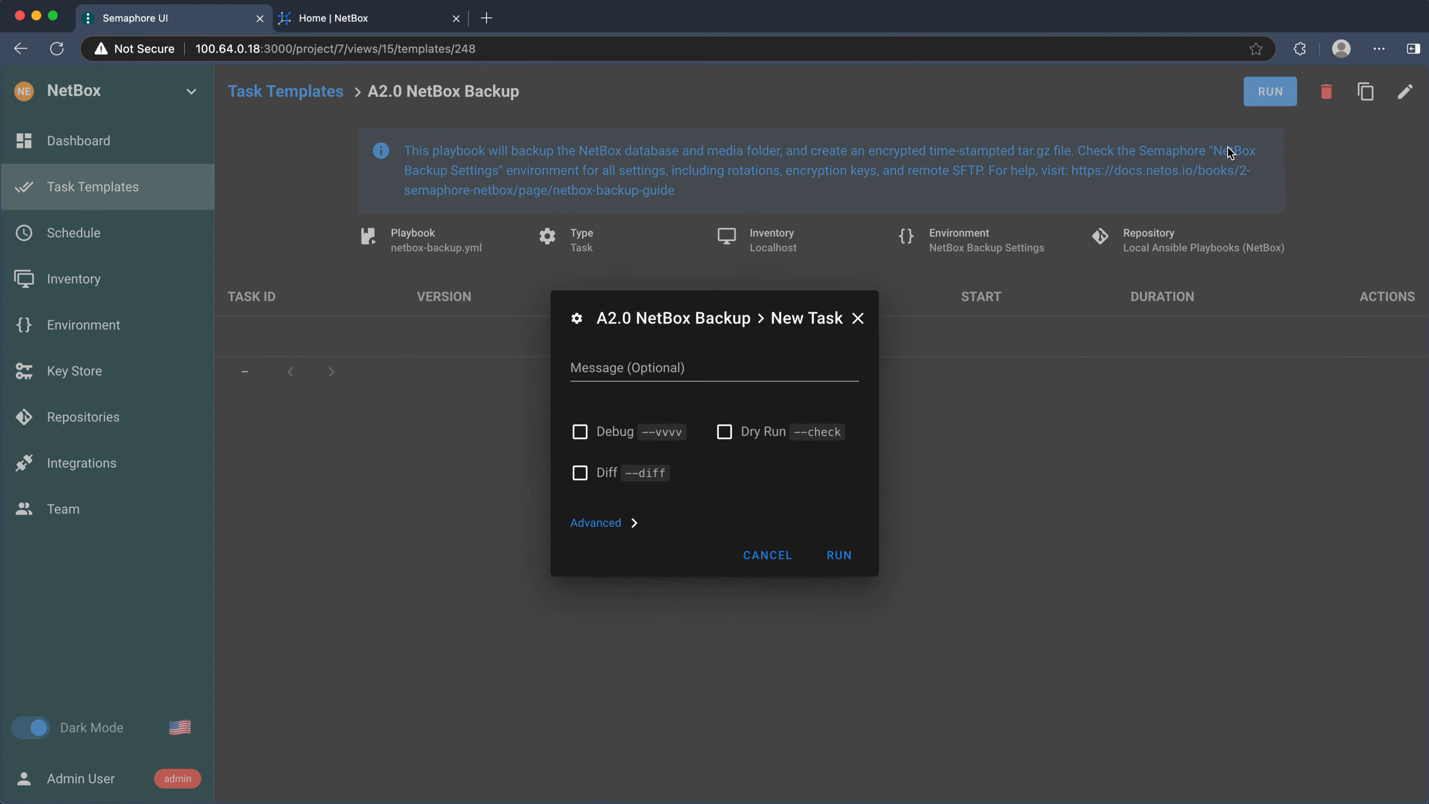
click(839, 555)
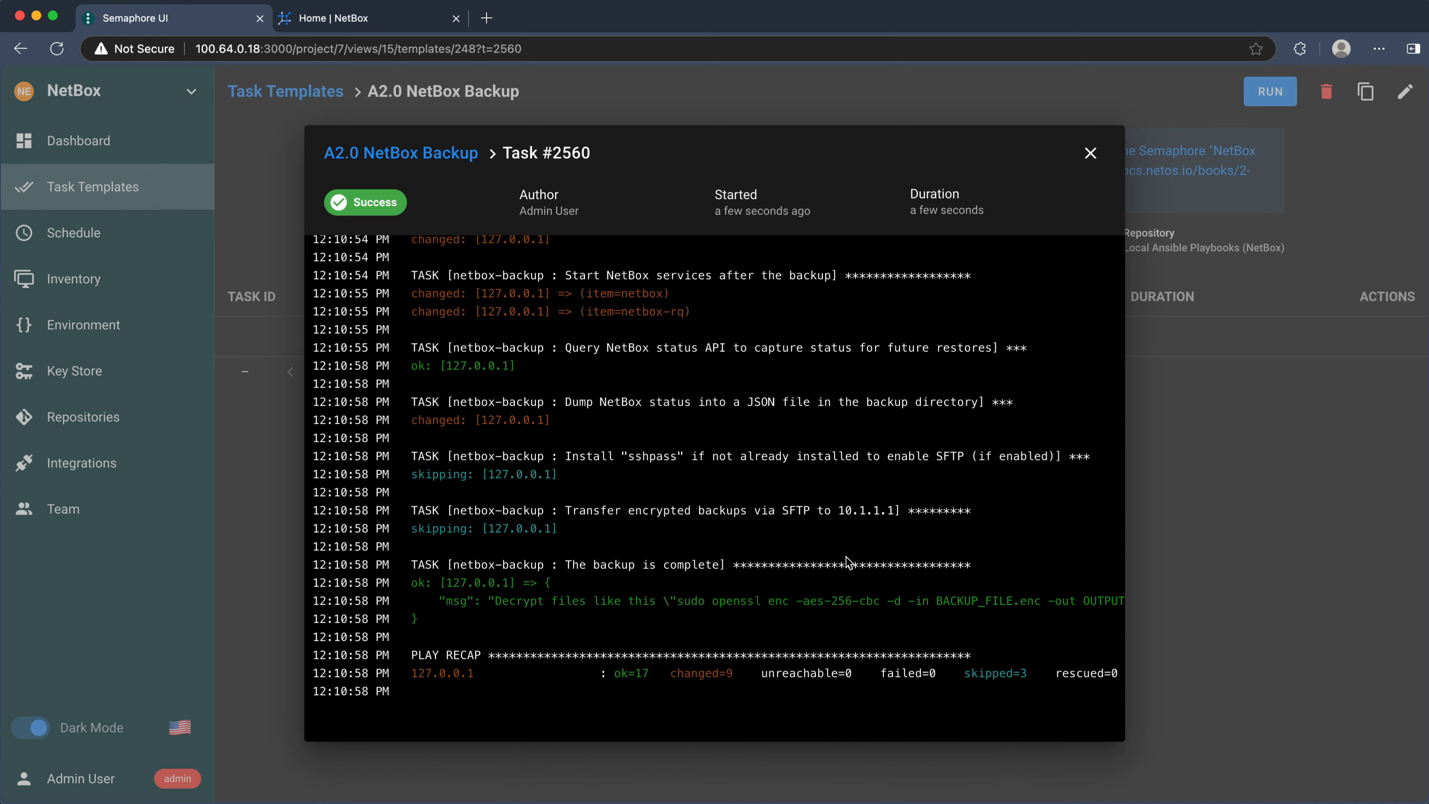
scroll(846, 556, up, 10)
scroll(845, 556, up, 5)
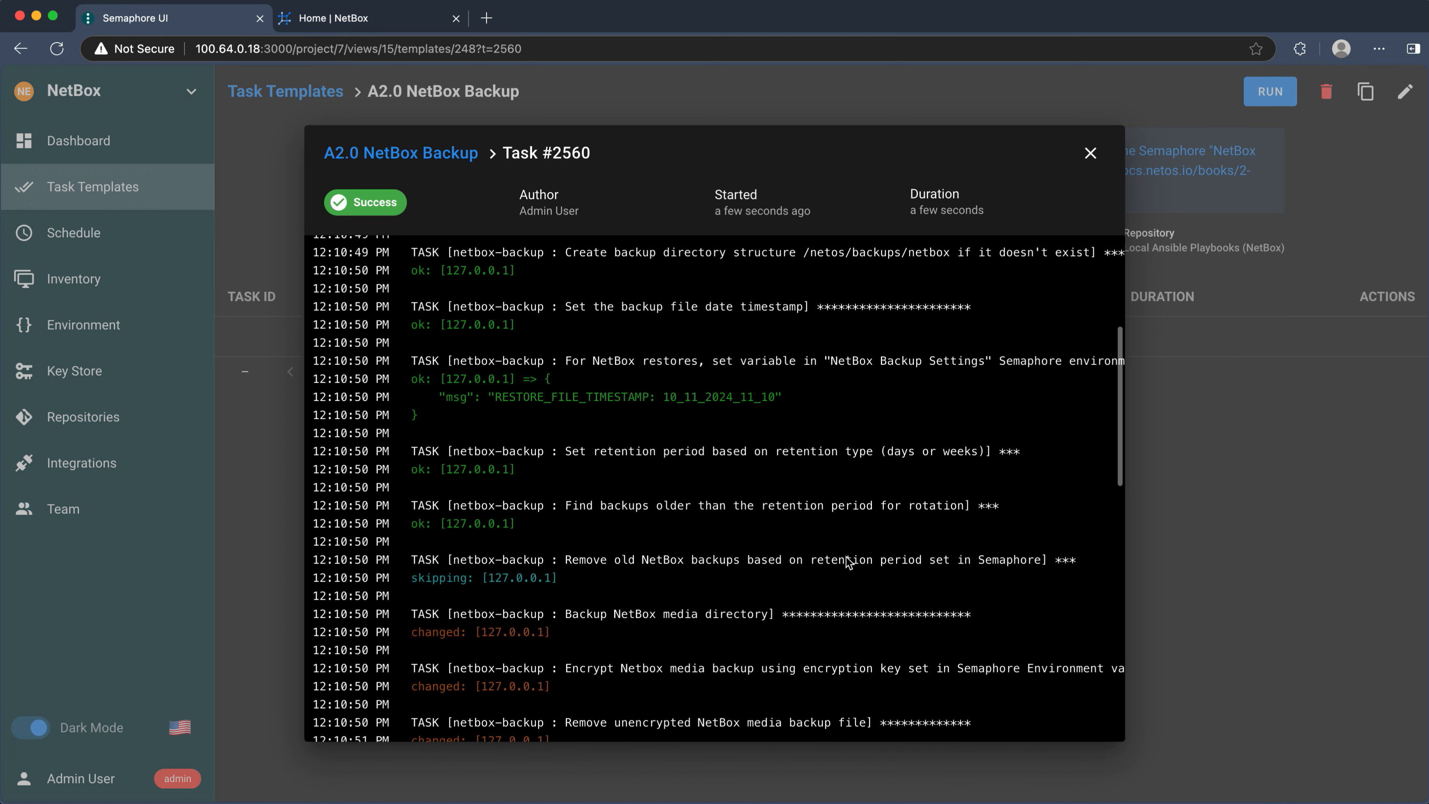
drag(663, 442, 777, 442)
key(super+c)
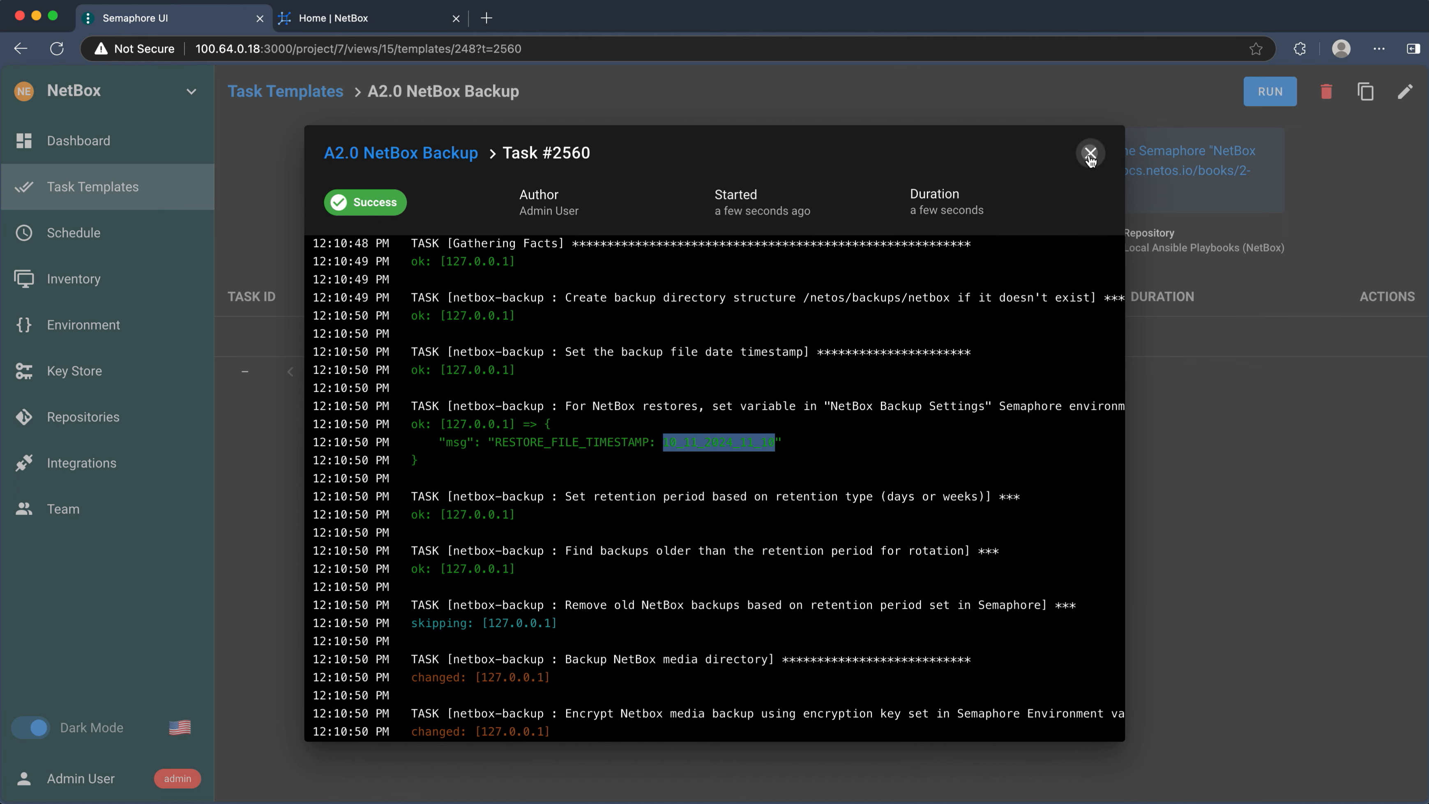
click(1090, 150)
- Paste 10_11_2024_11_10 into RESTORE_FILE_TIMESTAMP in the NetBox Backup Settings environment
click(112, 333)
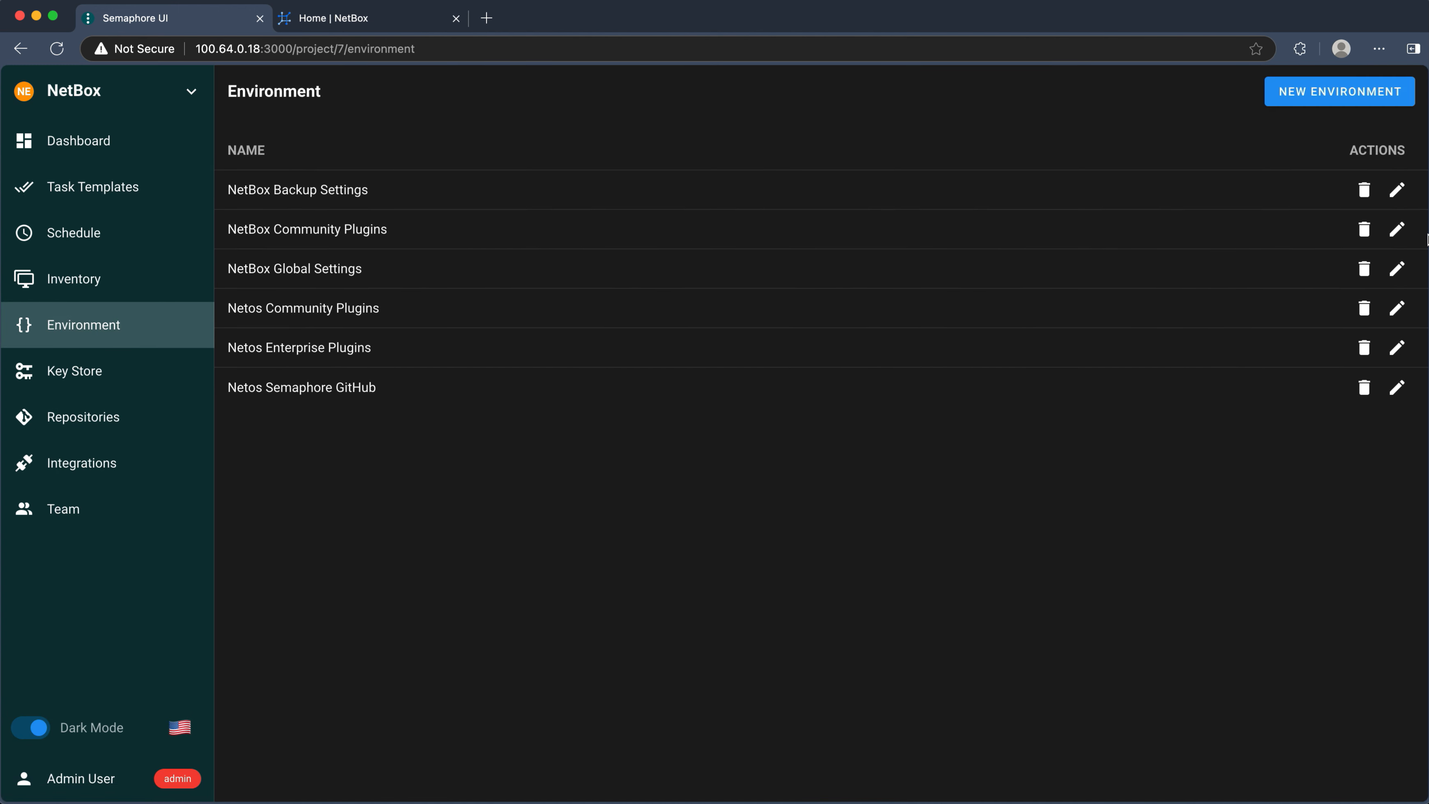
click(1398, 190)
scroll(743, 646, down, 5)
scroll(744, 646, down, 2)
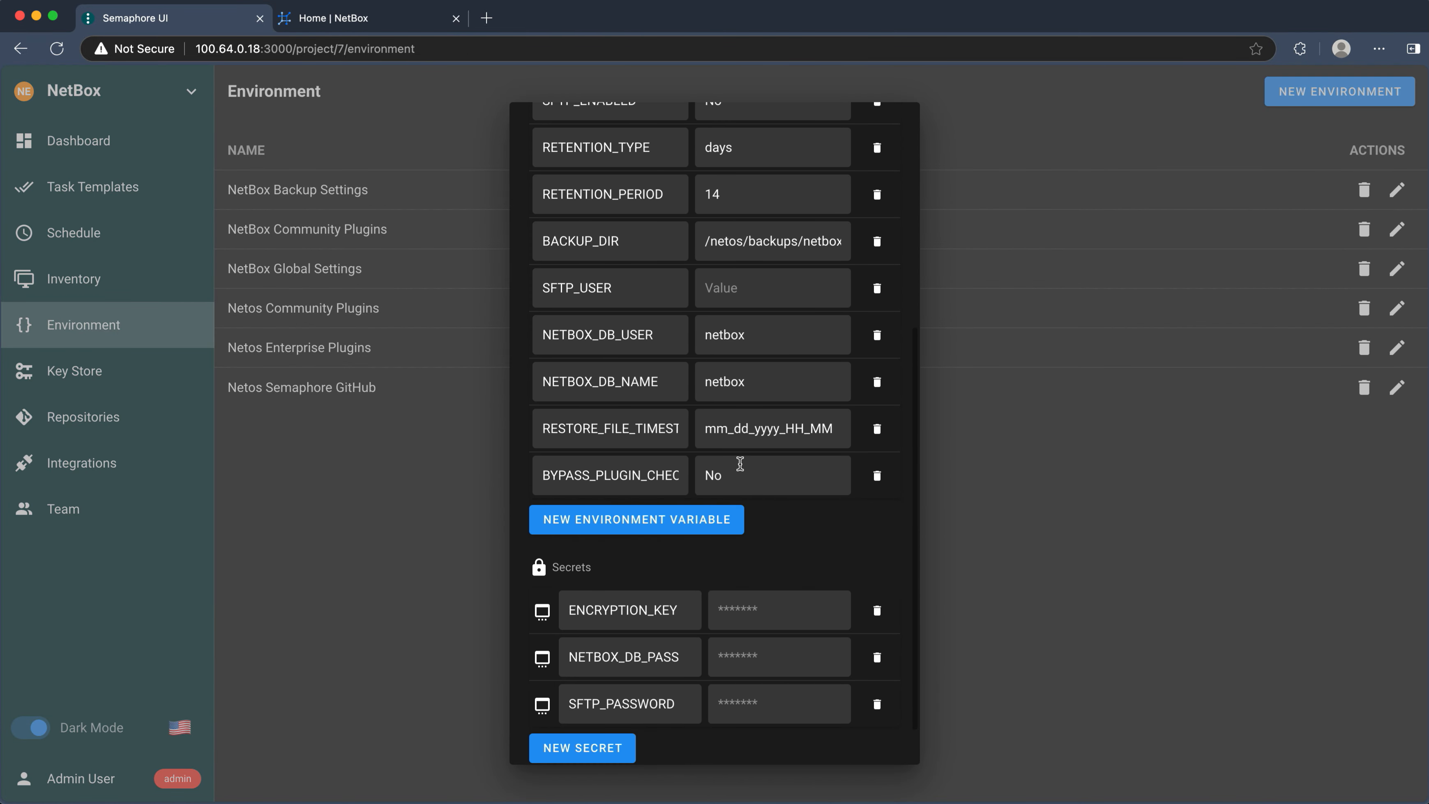
click(735, 425)
double_click(735, 425)
key(super+v)
scroll(846, 504, down, 2)
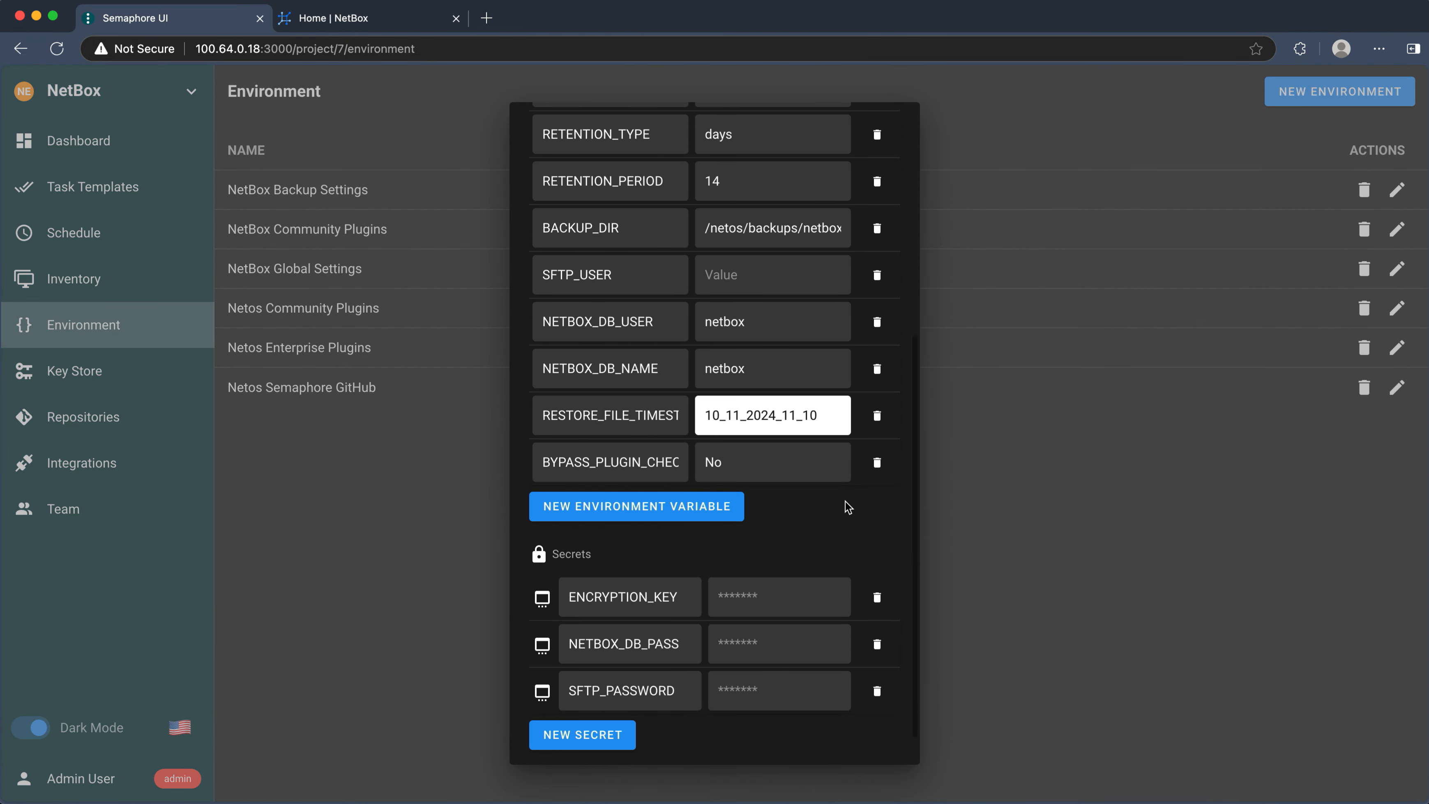
- Save the backup settings, review the NetBox Daily Backup schedule, and return to task templates
click(872, 746)
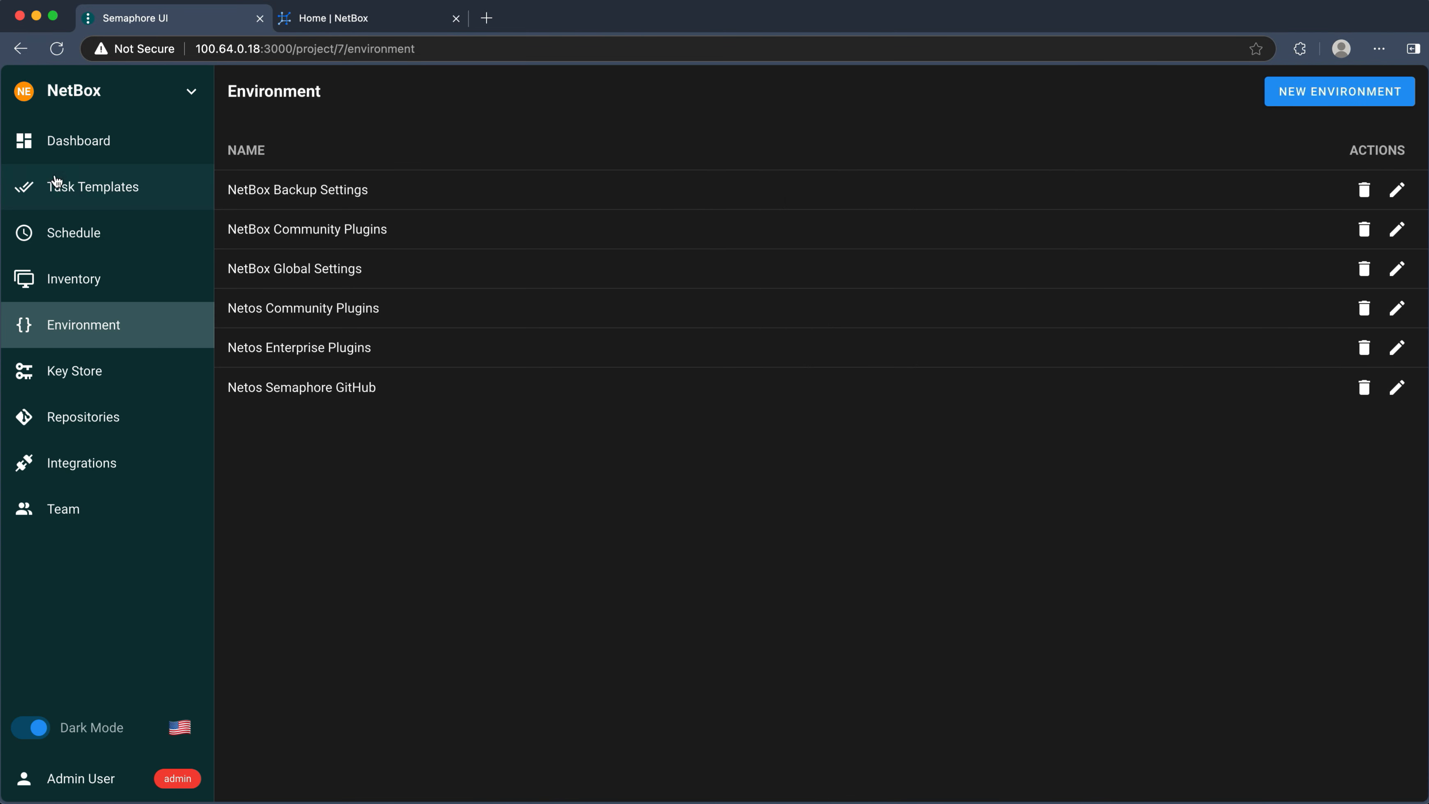
click(99, 250)
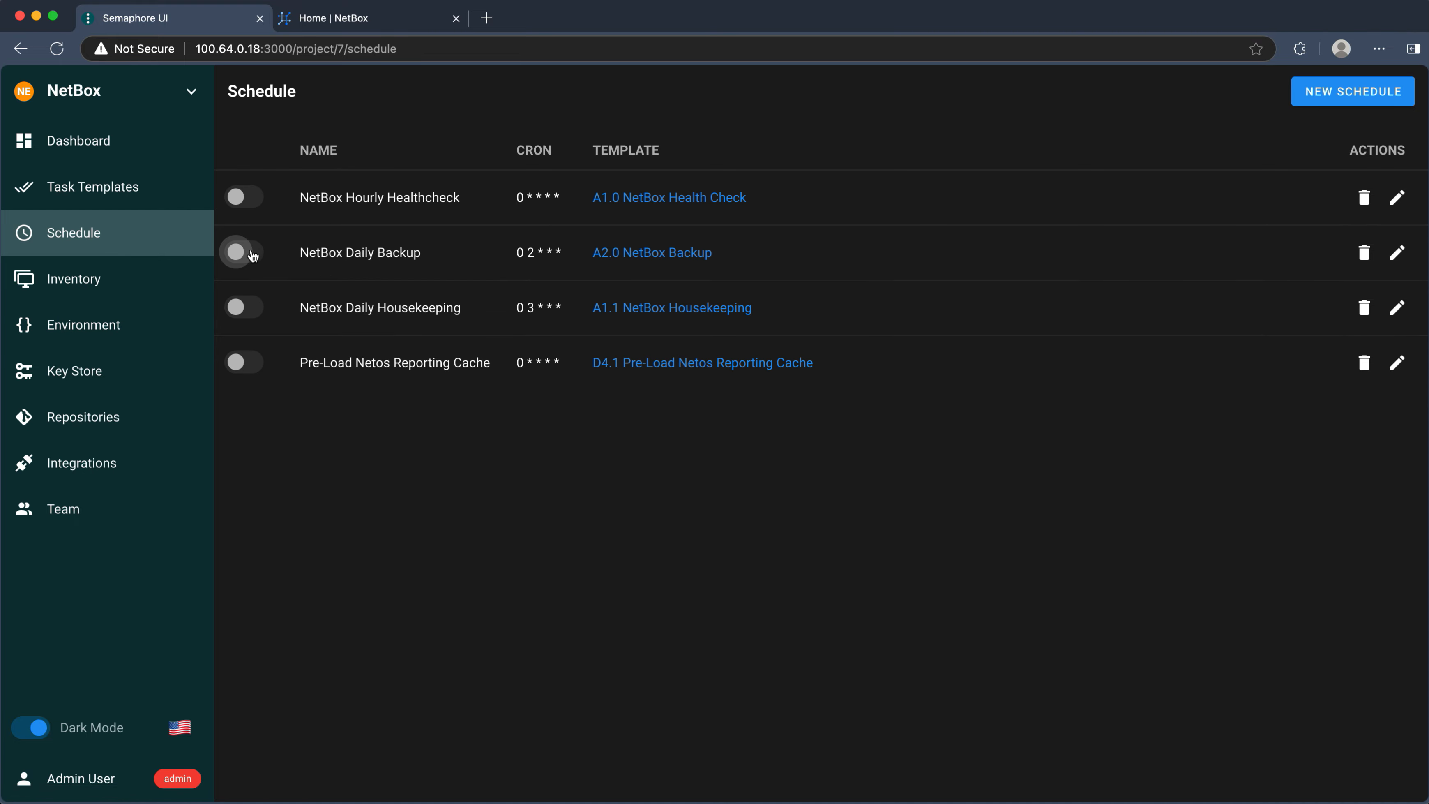
click(1397, 253)
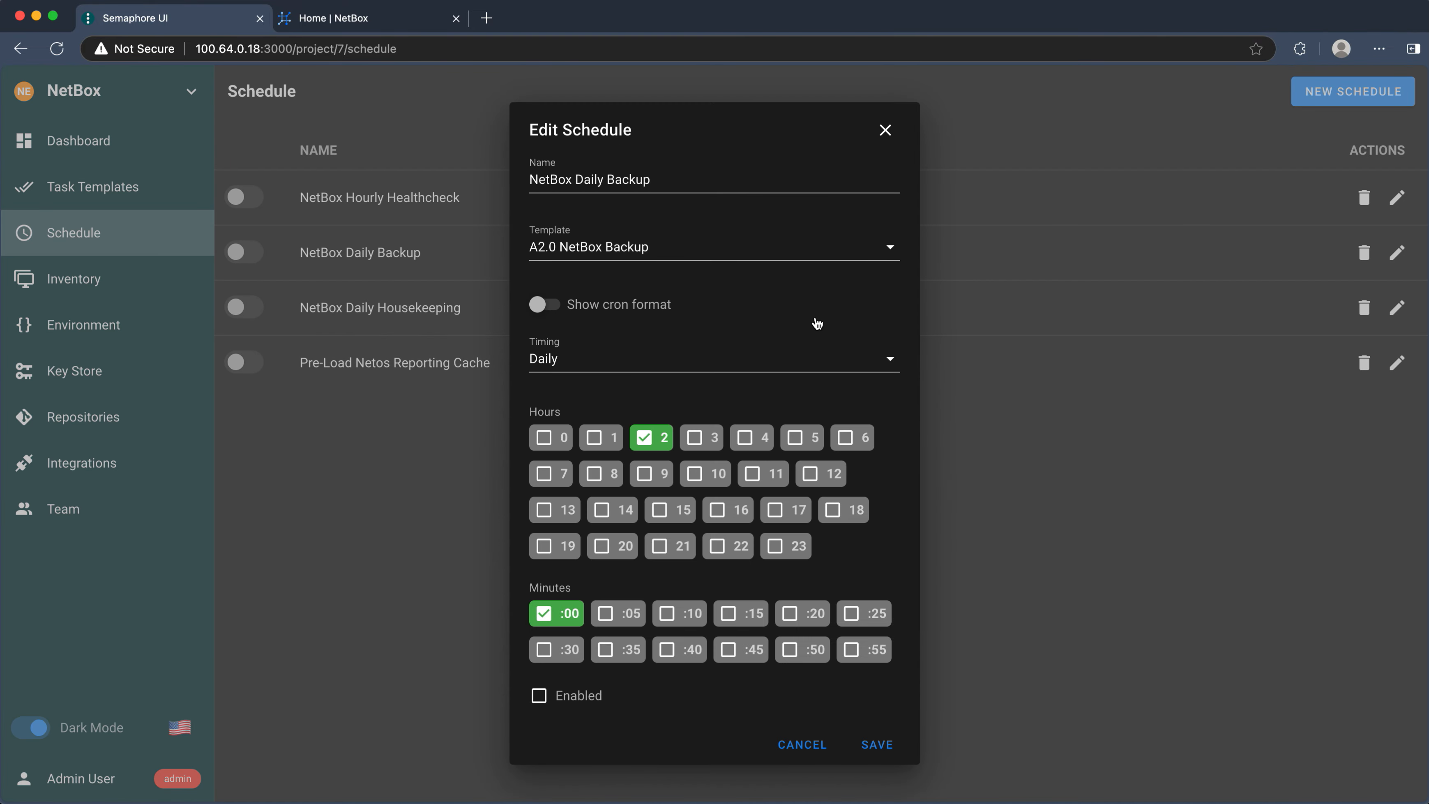
click(885, 131)
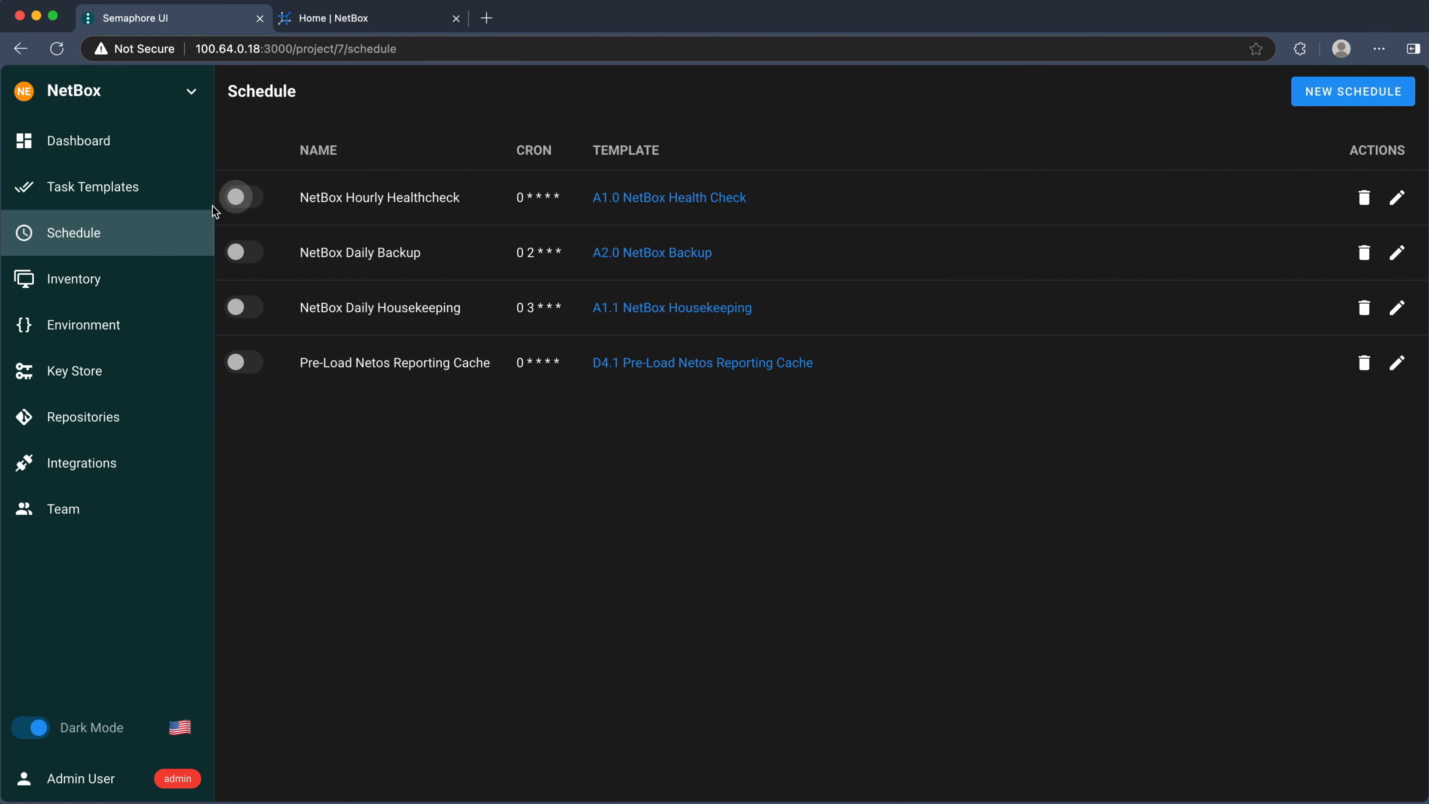
click(96, 188)
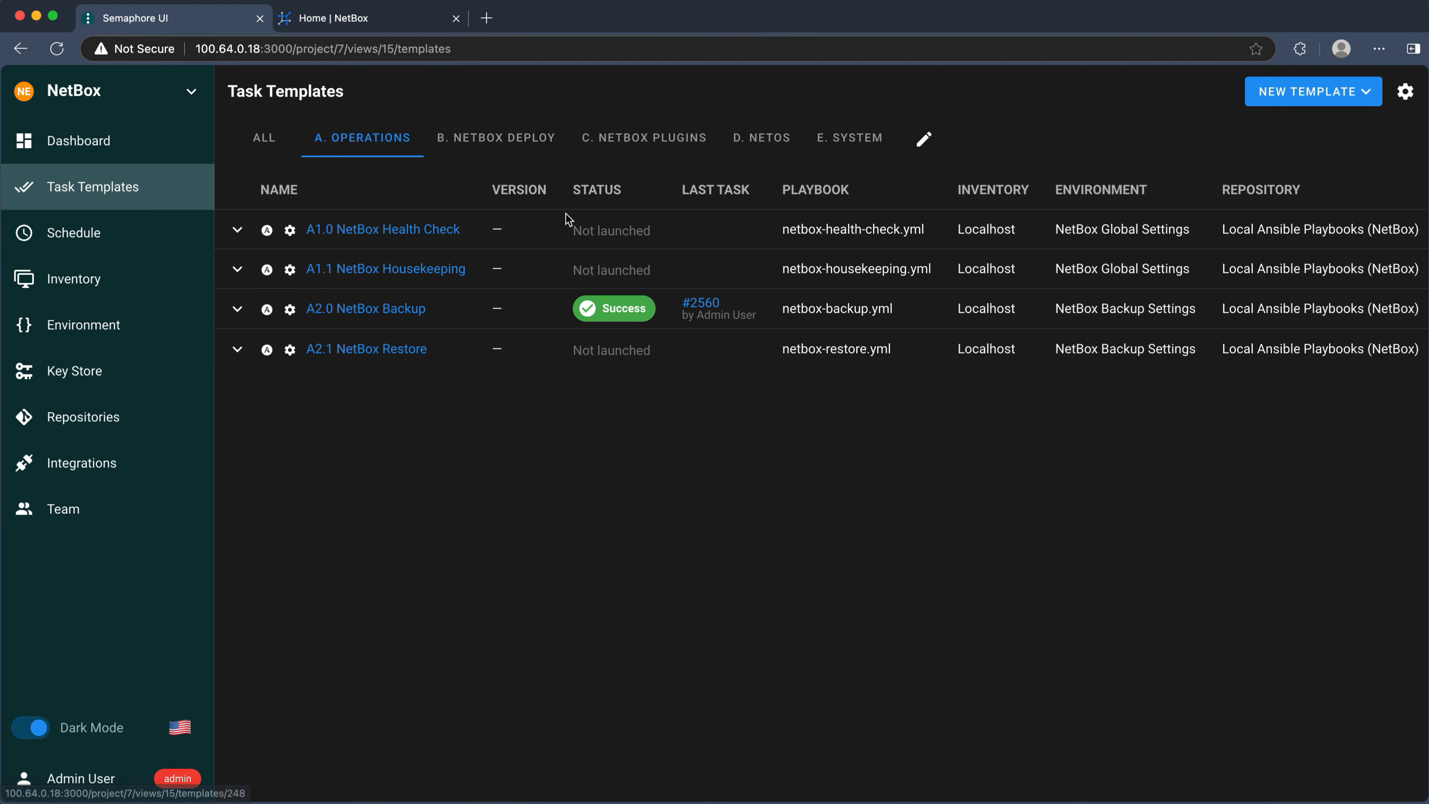
- Run the C. NetBox Topology Views - Deploy Plugin template from the NetBox Plugins group
click(657, 140)
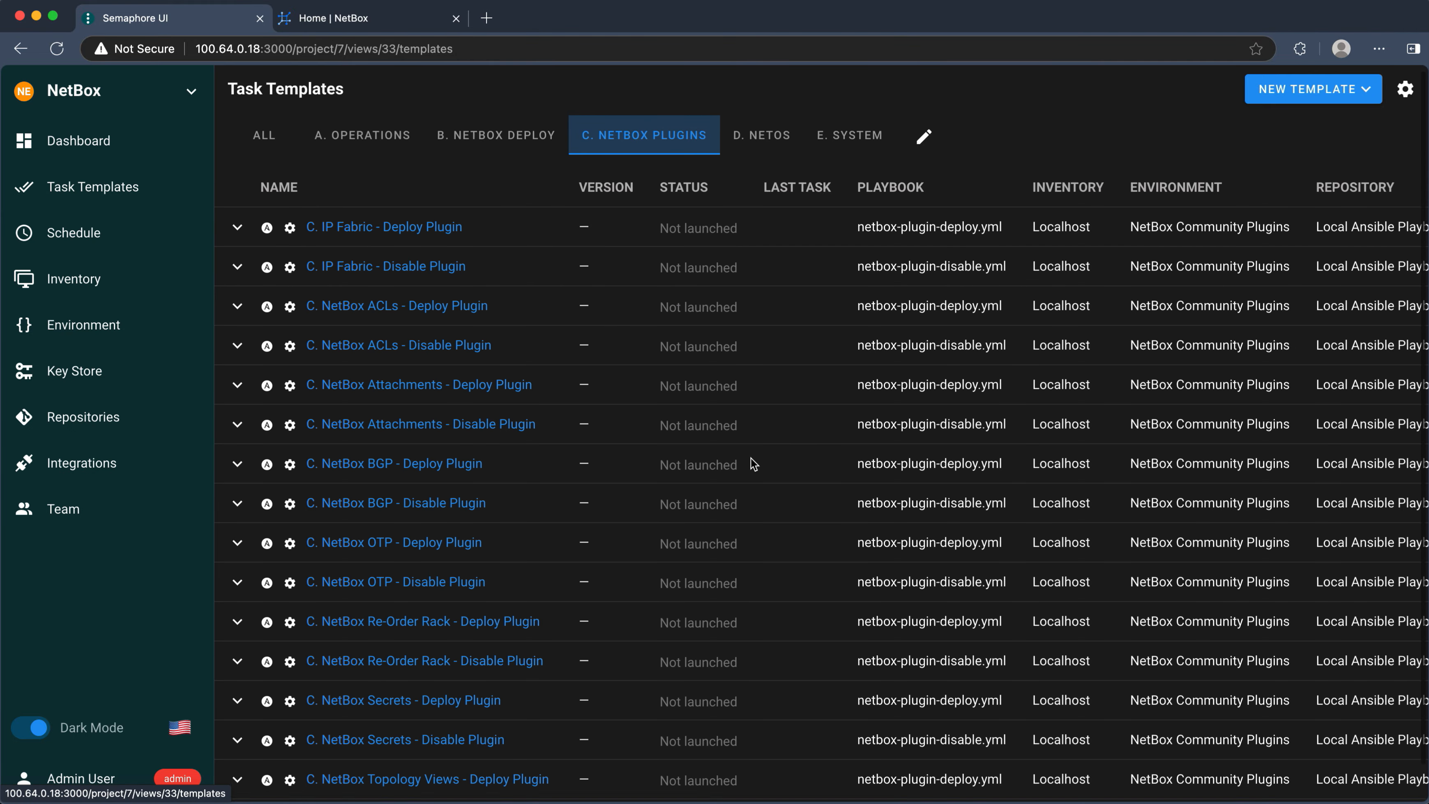
scroll(732, 479, down, 1)
click(449, 743)
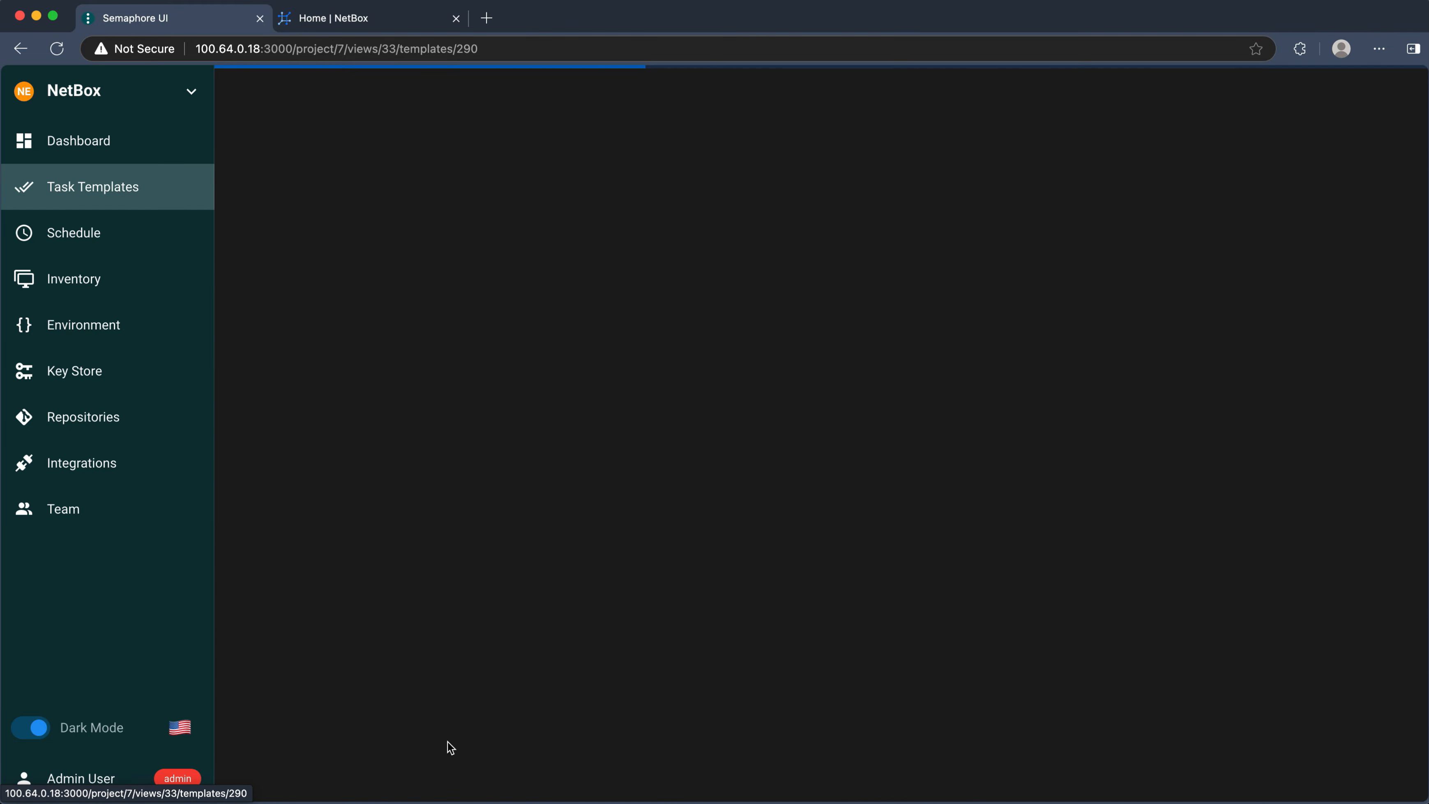
click(1271, 91)
click(838, 553)
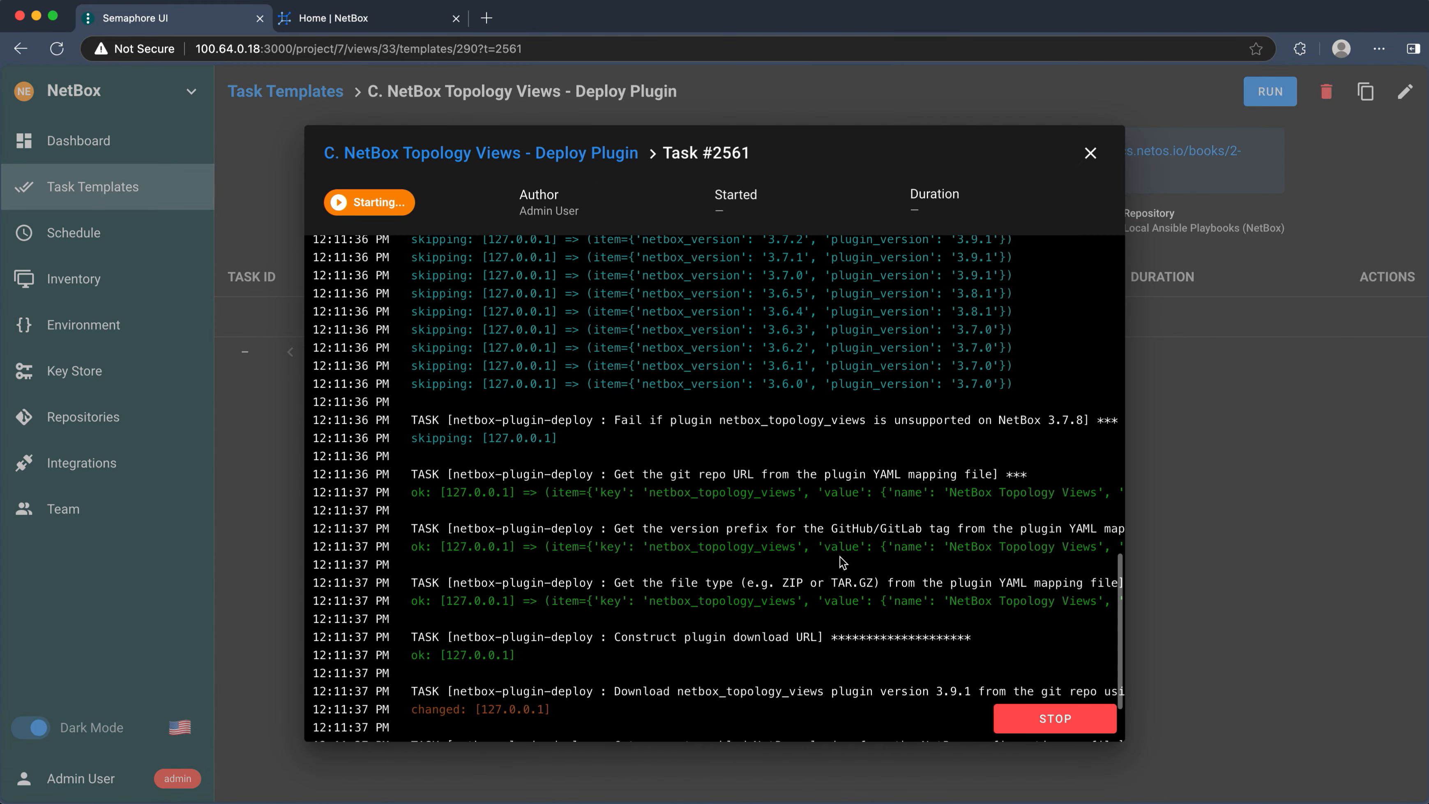
scroll(840, 556, up, 10)
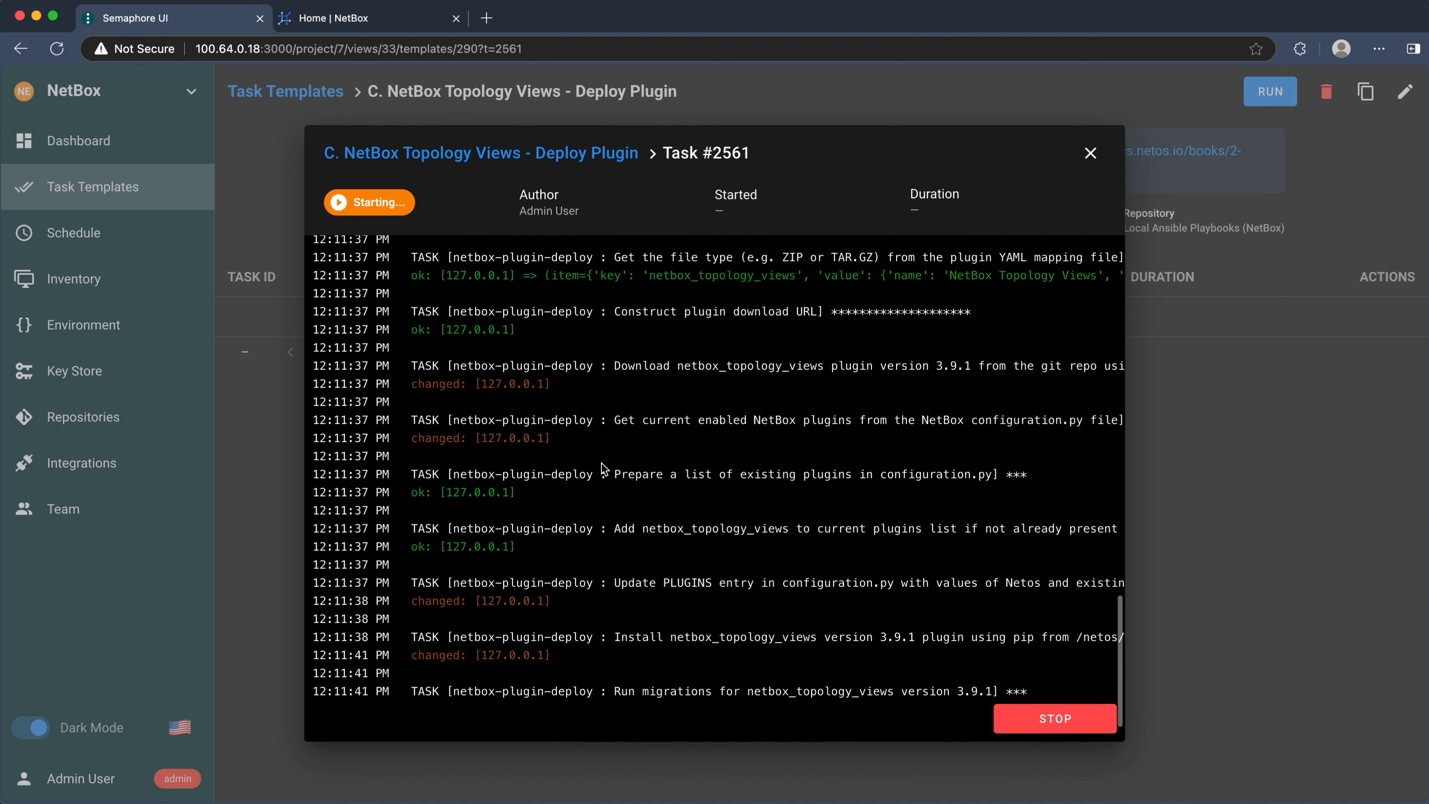
scroll(601, 462, up, 15)
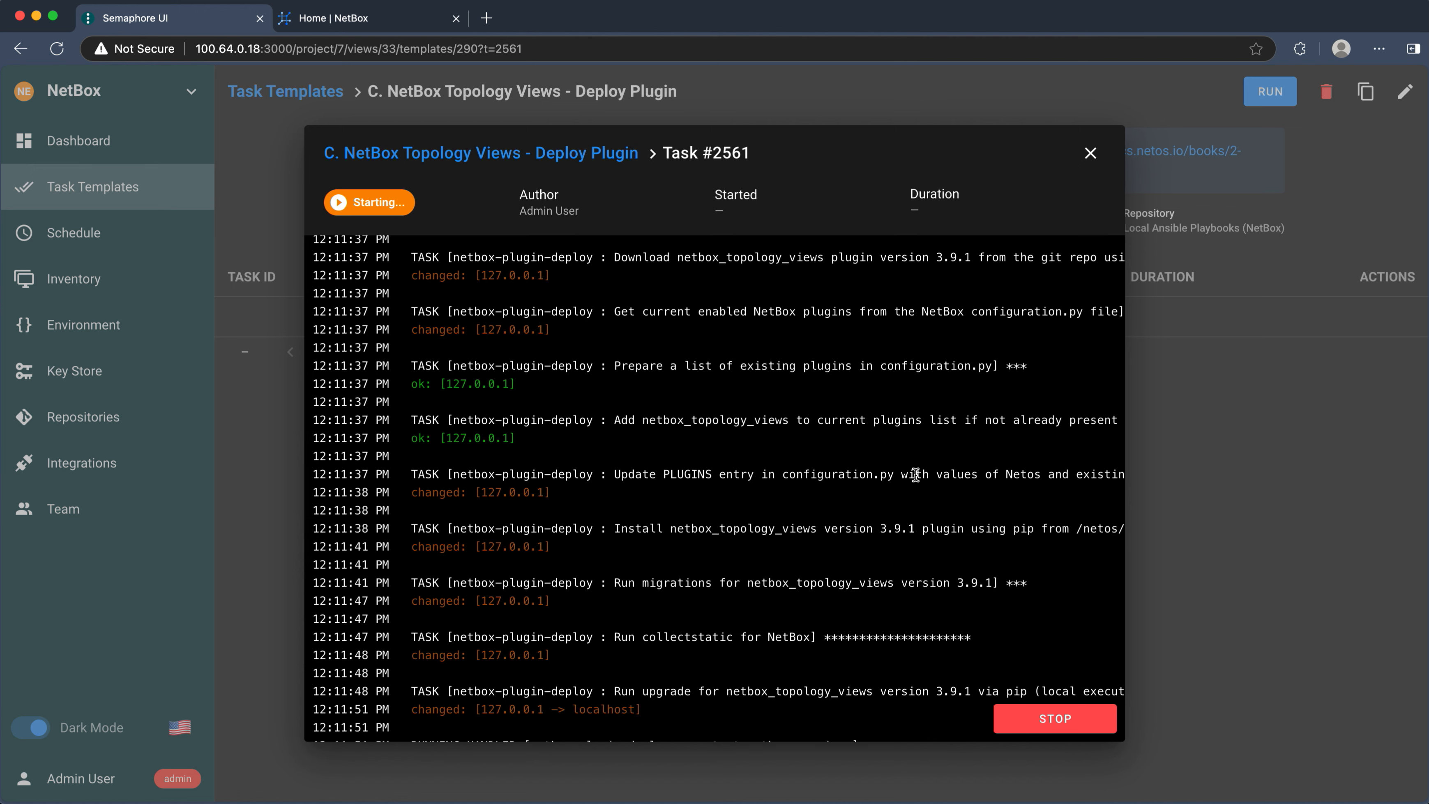
- Confirm the Topology Views menu appears in NetBox, then close the plugin task log
click(349, 26)
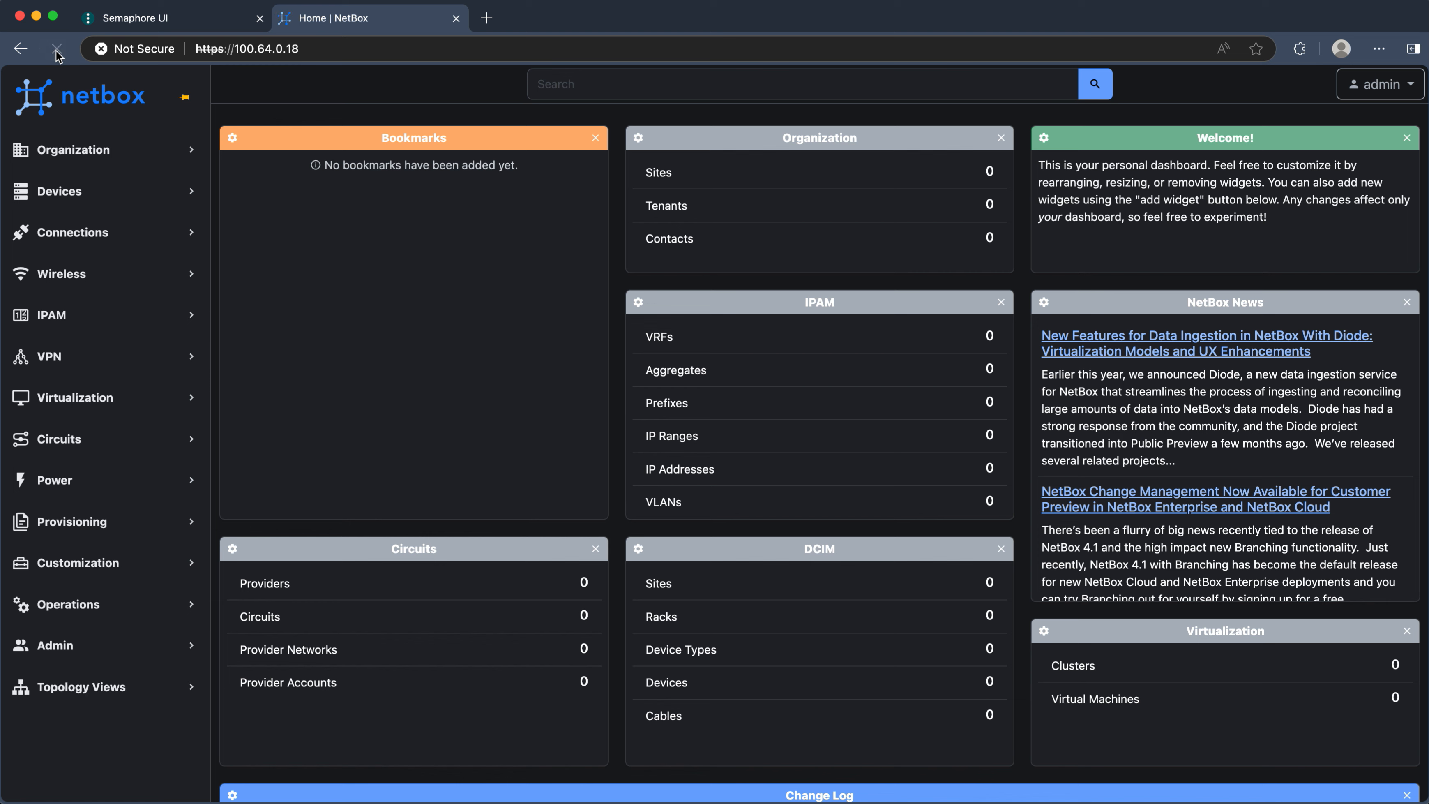
click(111, 694)
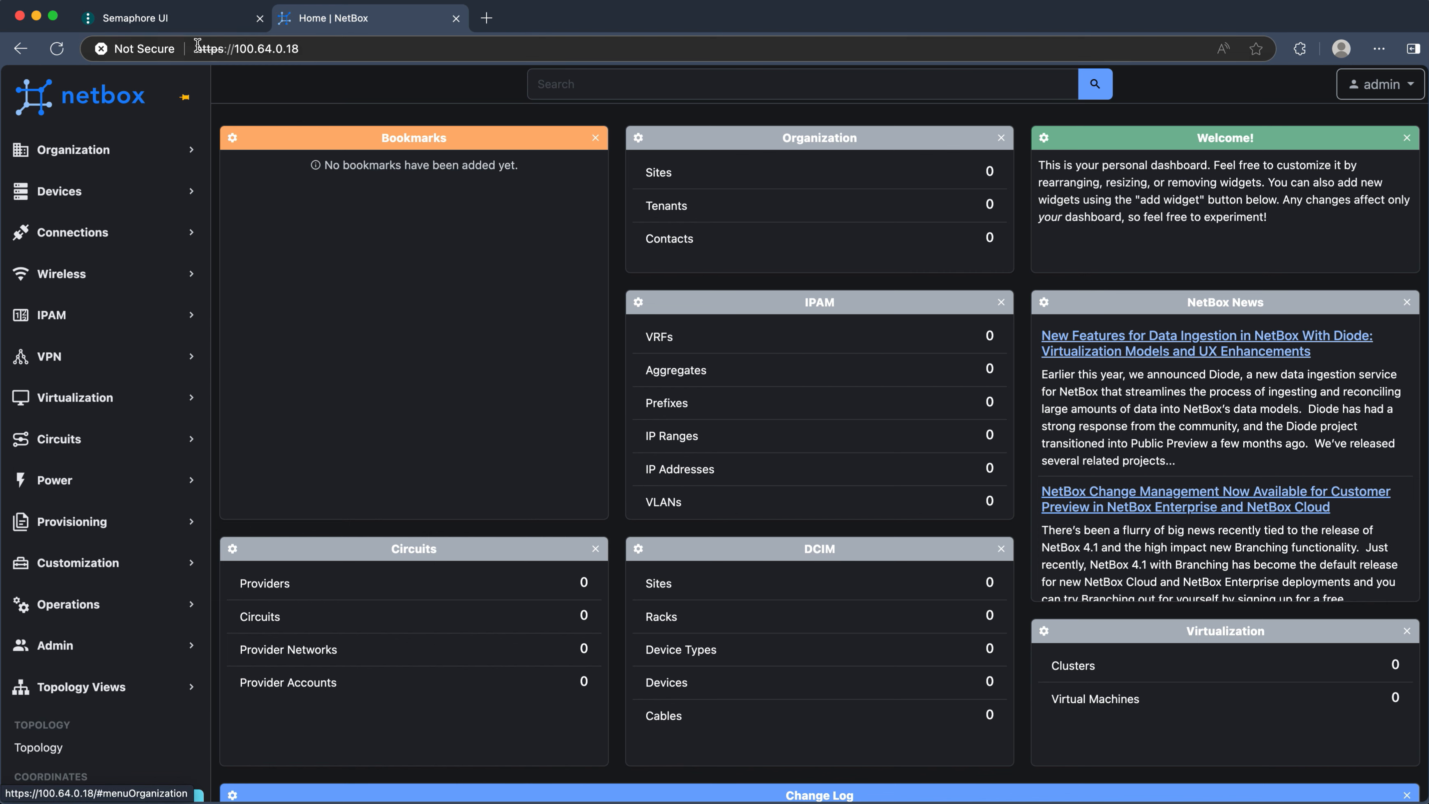
click(186, 22)
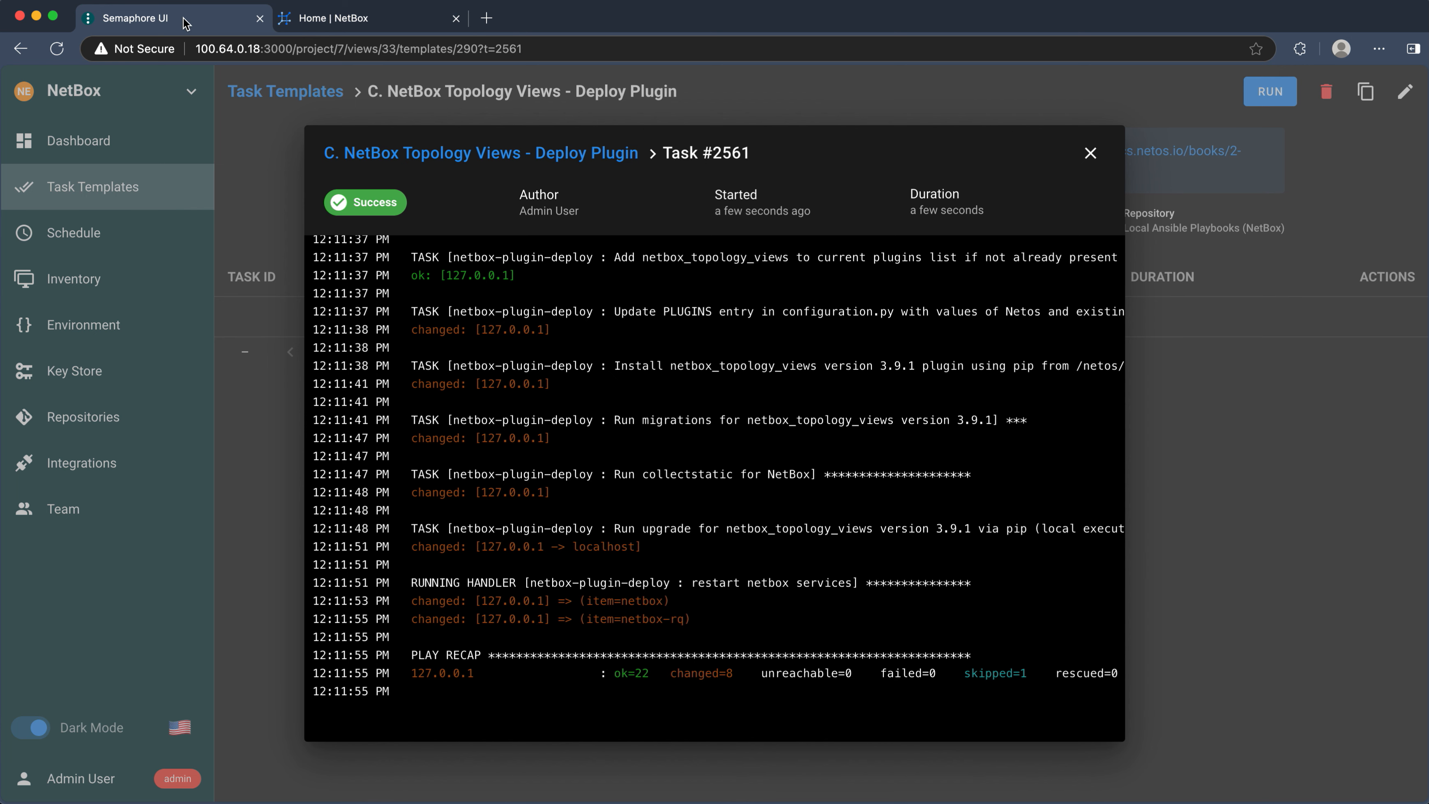
click(1091, 152)
click(276, 99)
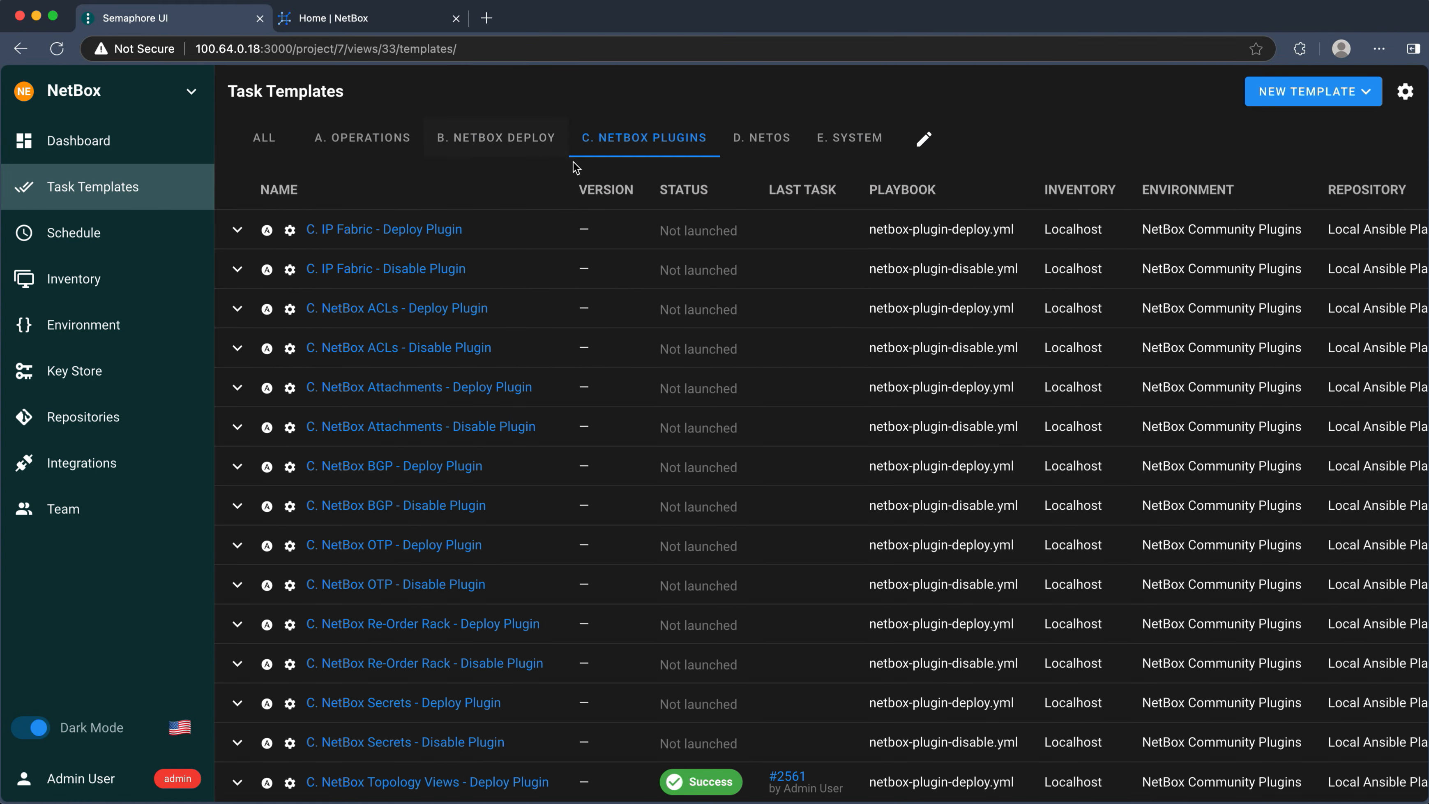
- Run B3.0 NetBox Upgrade Check Path, noting current v3.7.8 and suggested upgrade v4.0.11
click(512, 145)
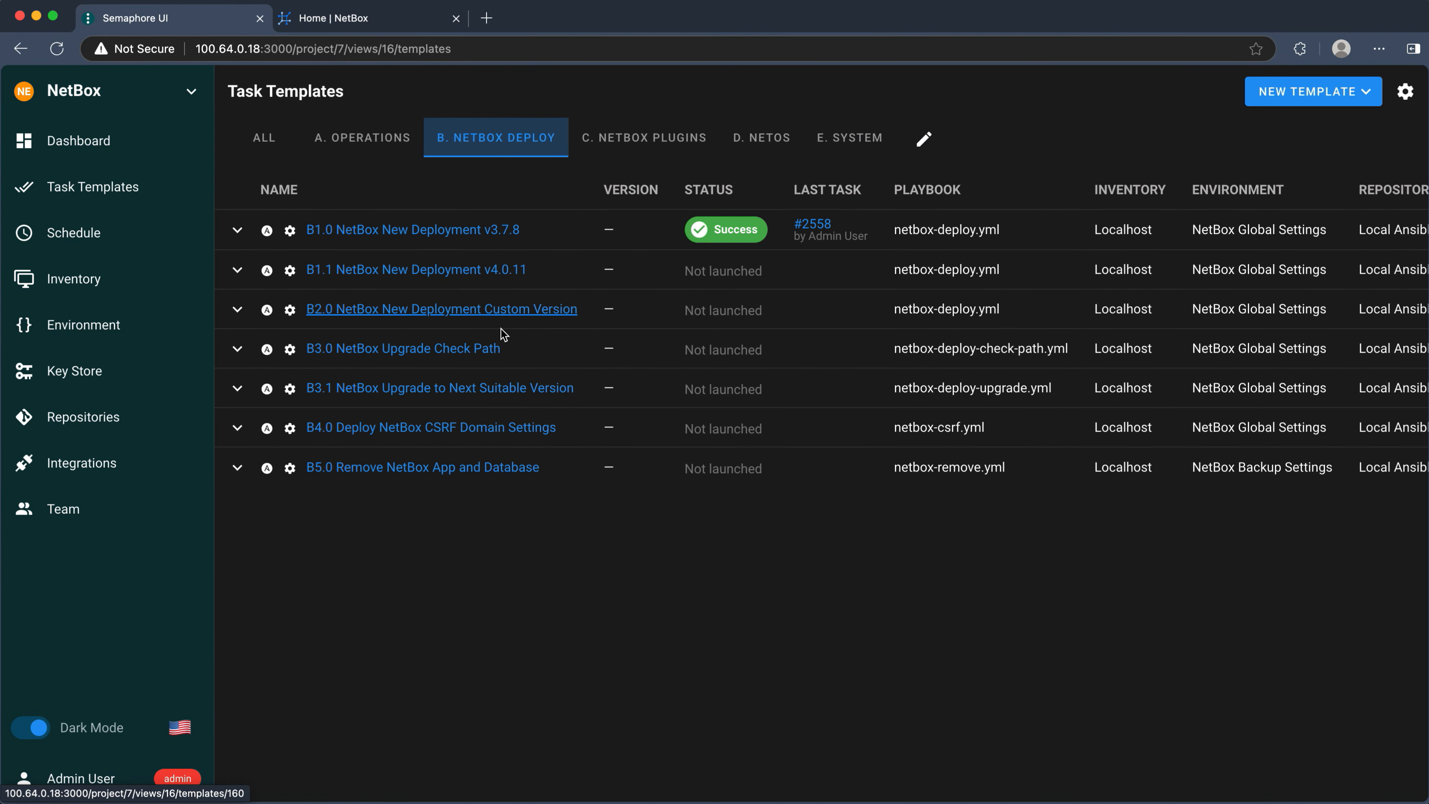
click(451, 349)
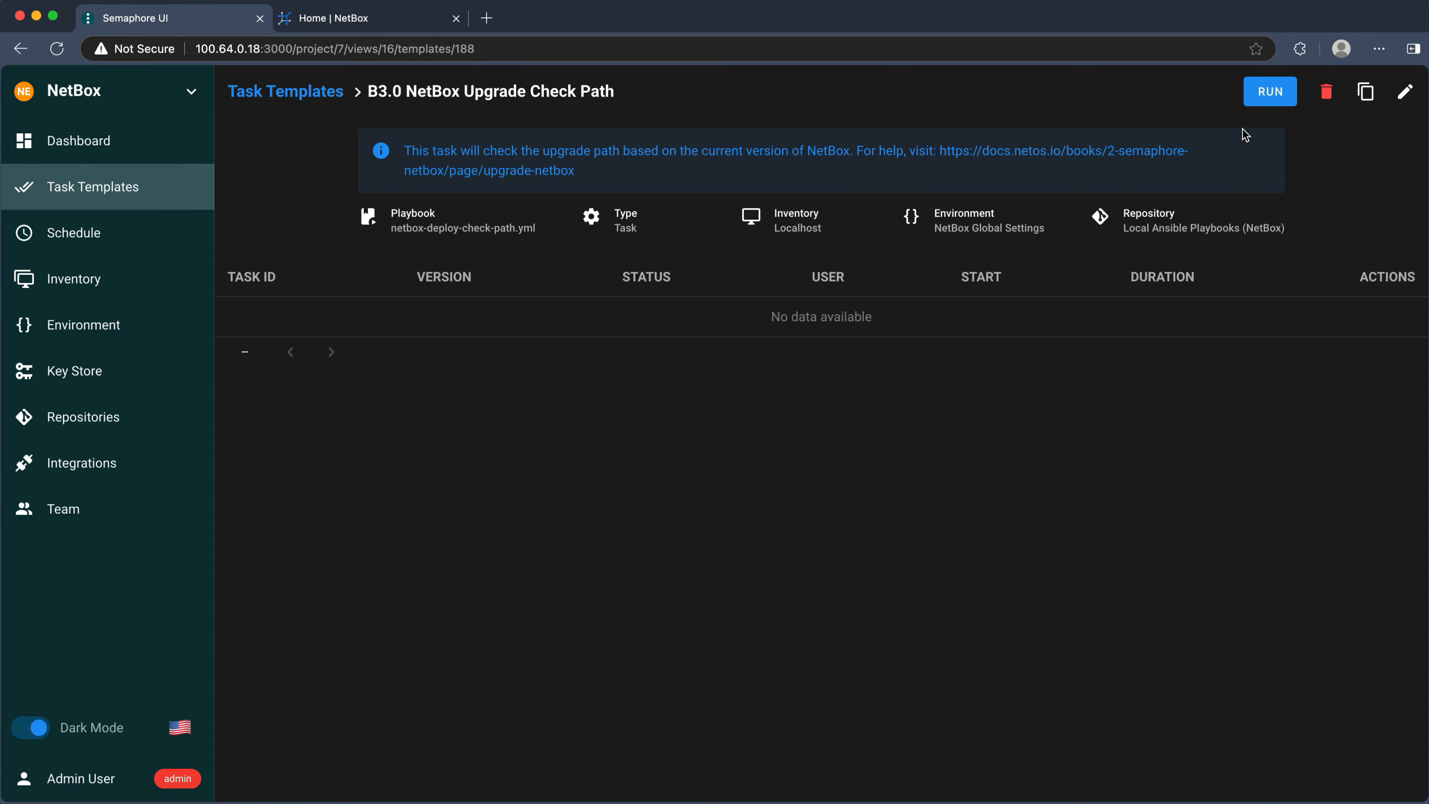
click(1273, 100)
click(840, 555)
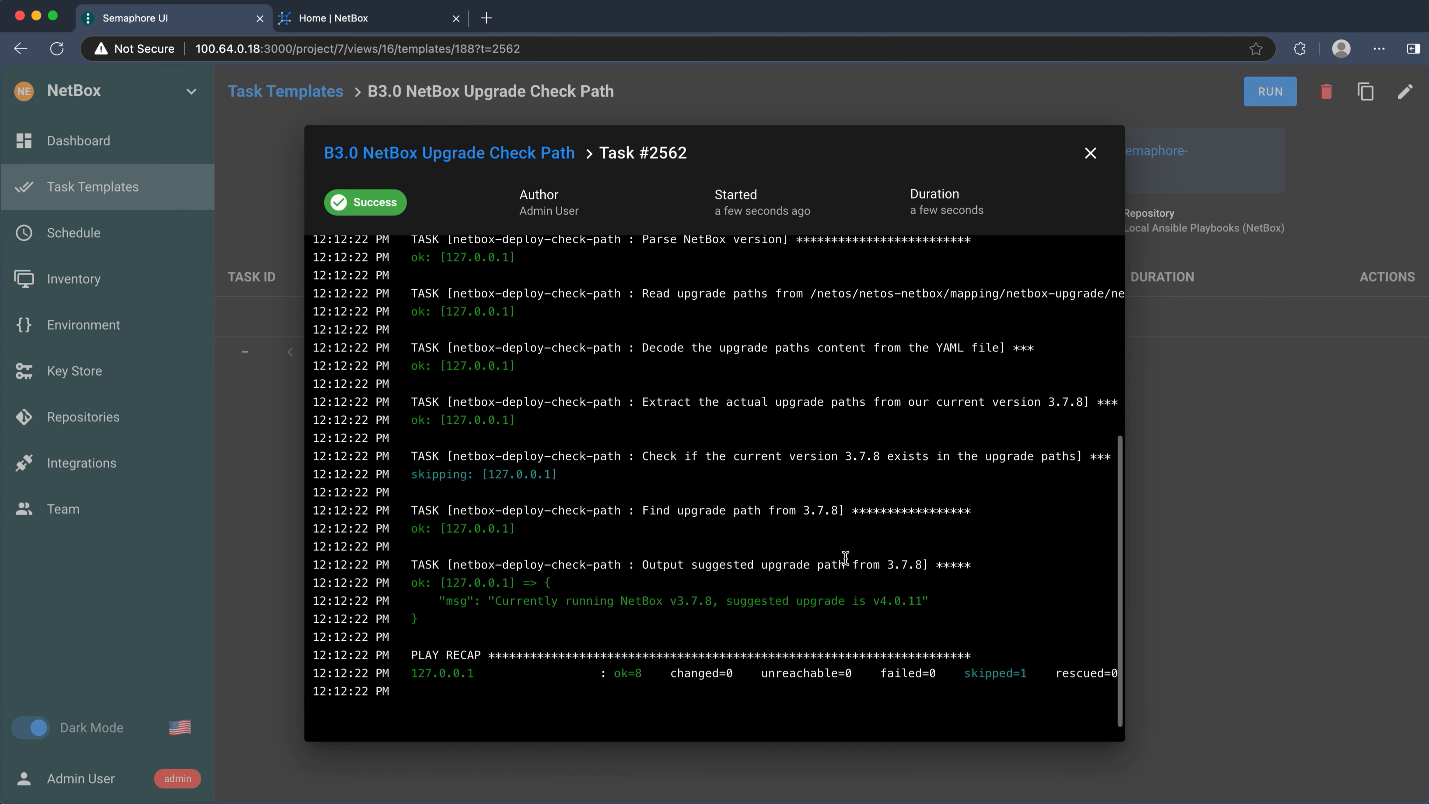
drag(674, 604, 713, 605)
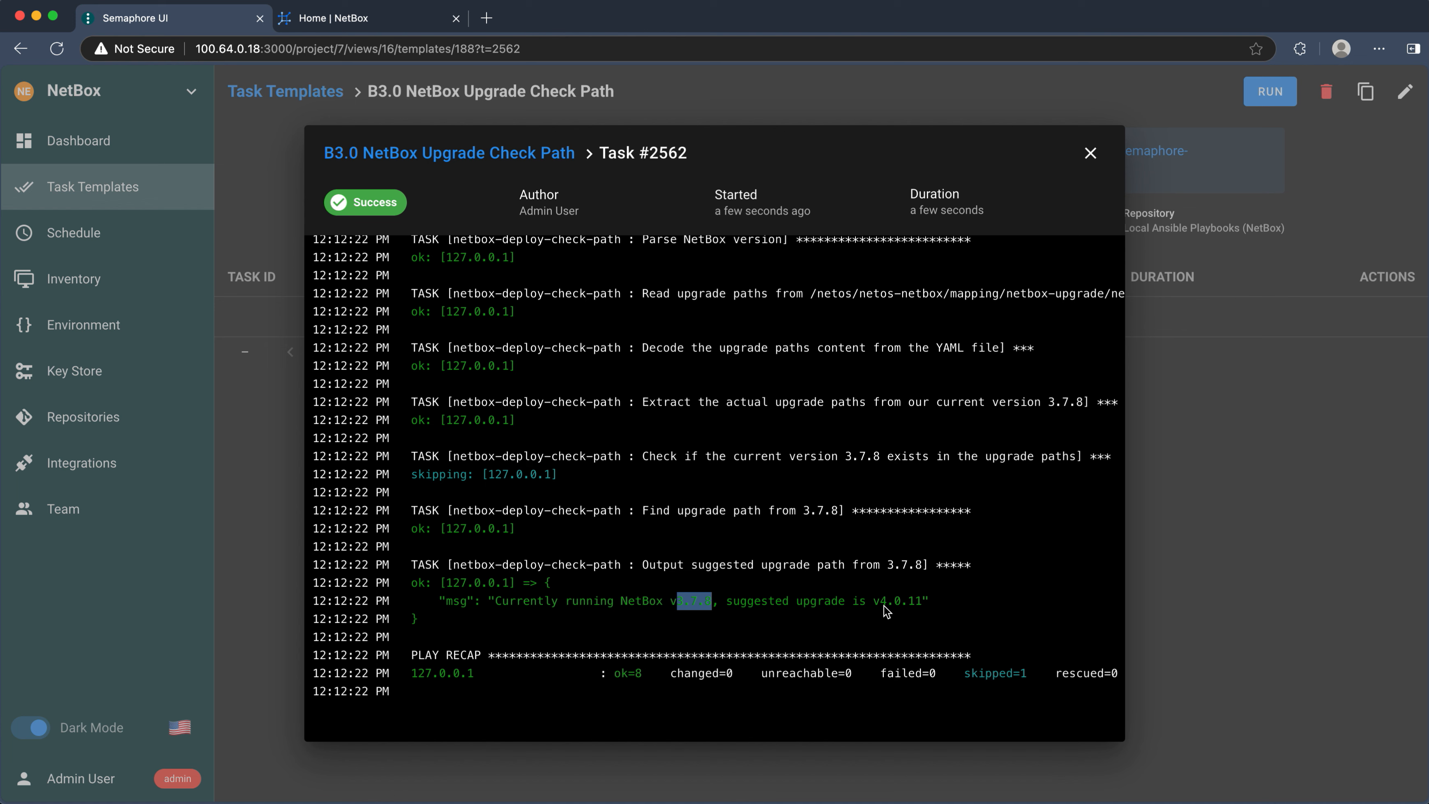
drag(882, 606, 921, 606)
click(1090, 155)
click(318, 92)
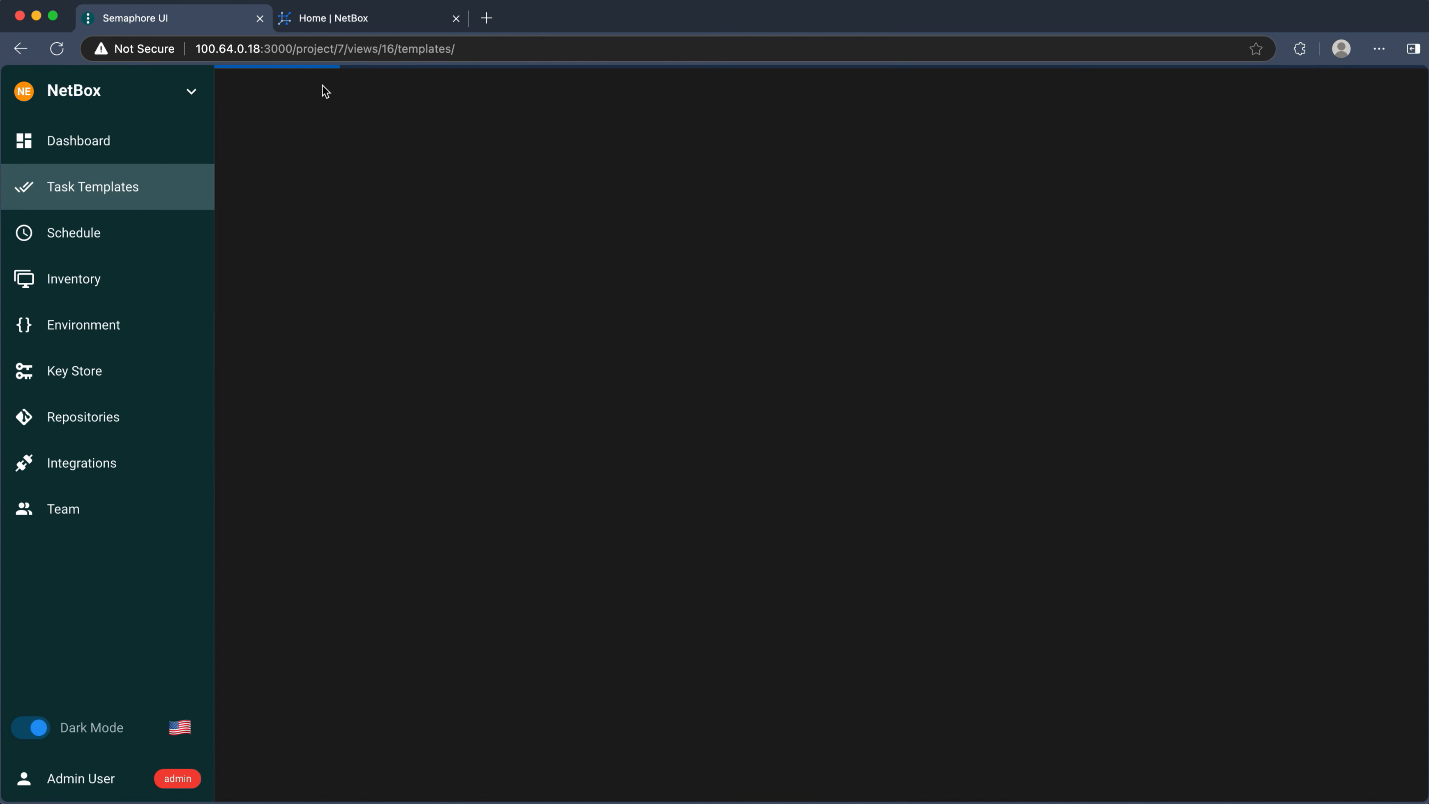
- Run B3.1 NetBox Upgrade to Next Suitable Version, then reload the NetBox dashboard
click(481, 388)
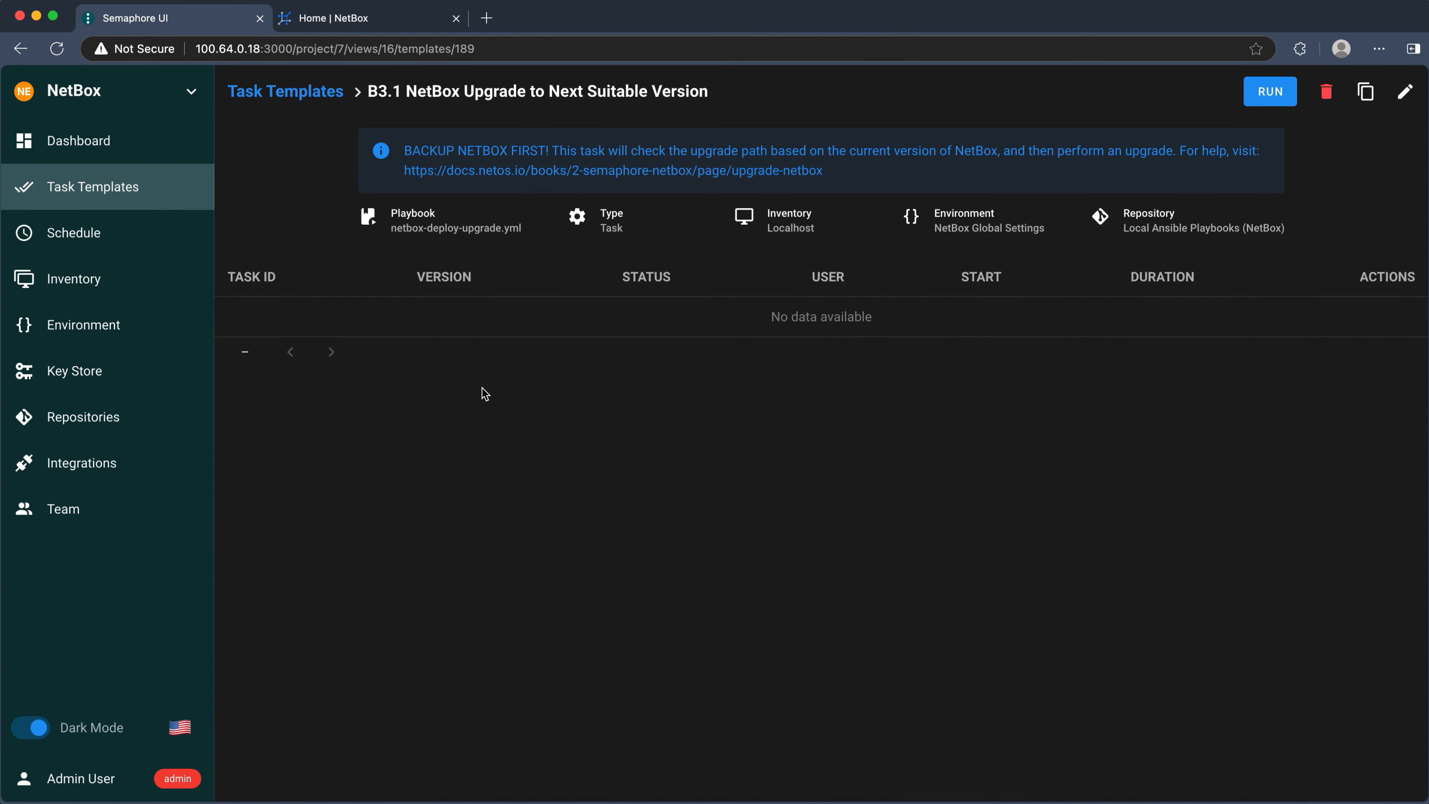
click(1279, 96)
click(838, 563)
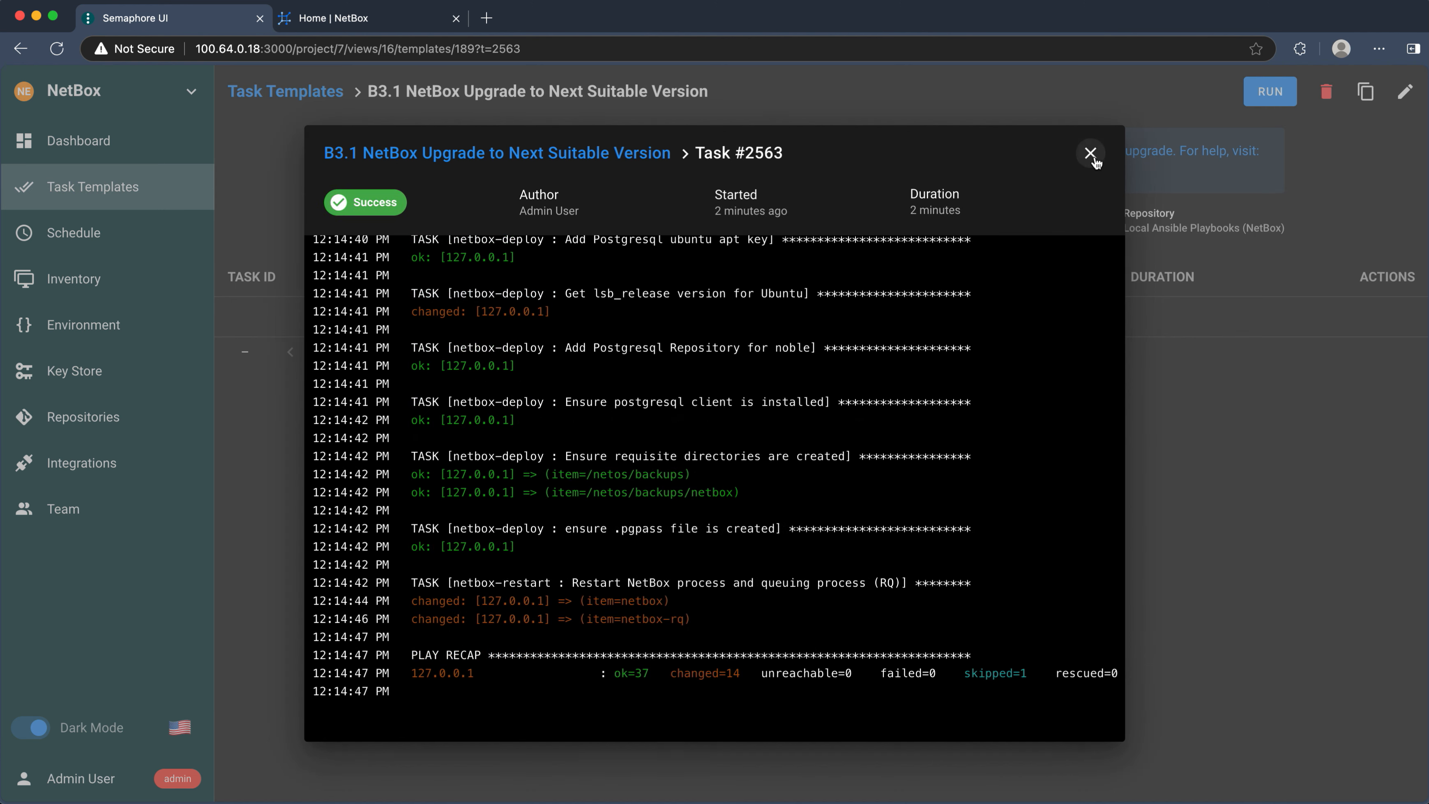
click(1090, 153)
click(374, 21)
click(51, 52)
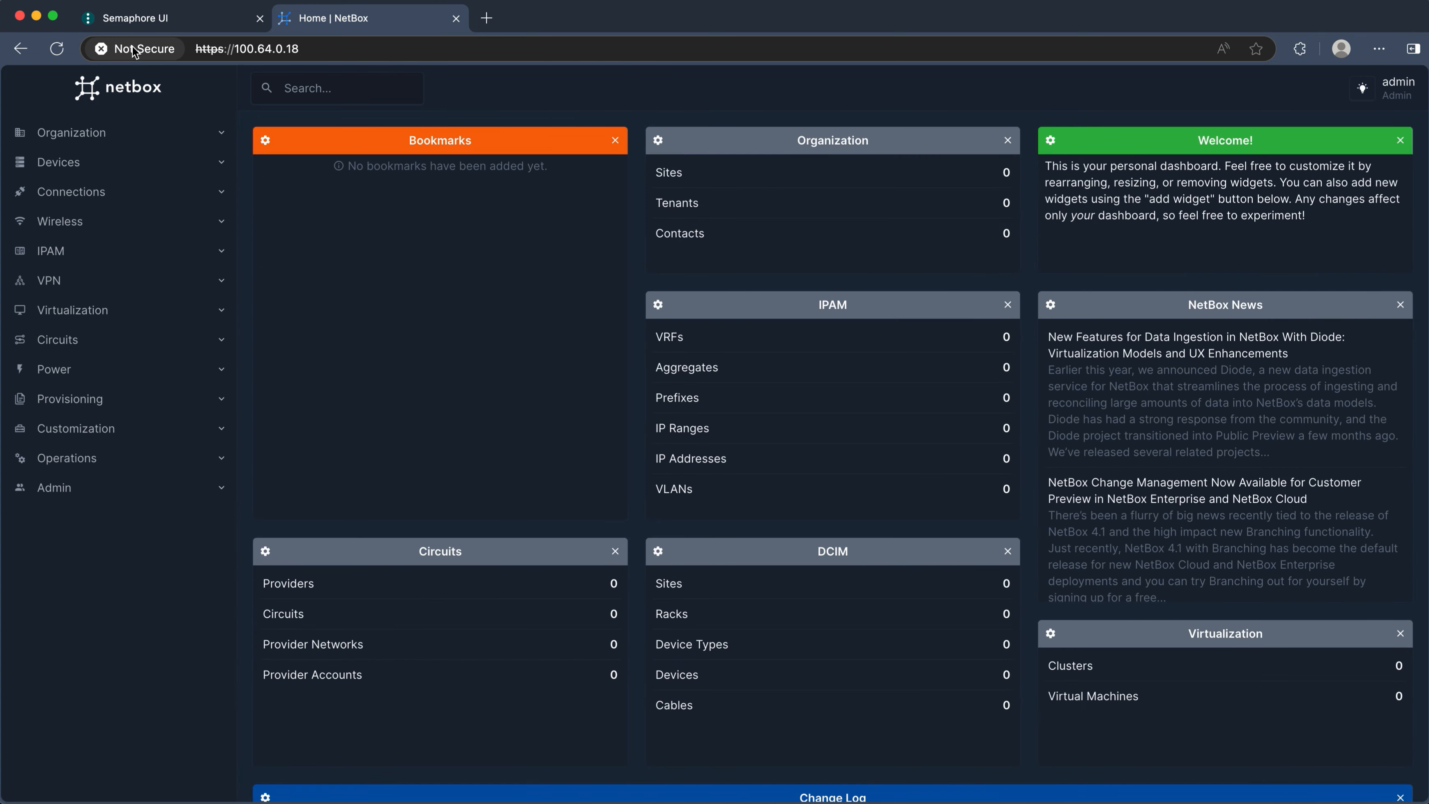
- Confirm the installed plugins in the reloaded NetBox page, then return to the B. NetBox Deploy templates
click(151, 24)
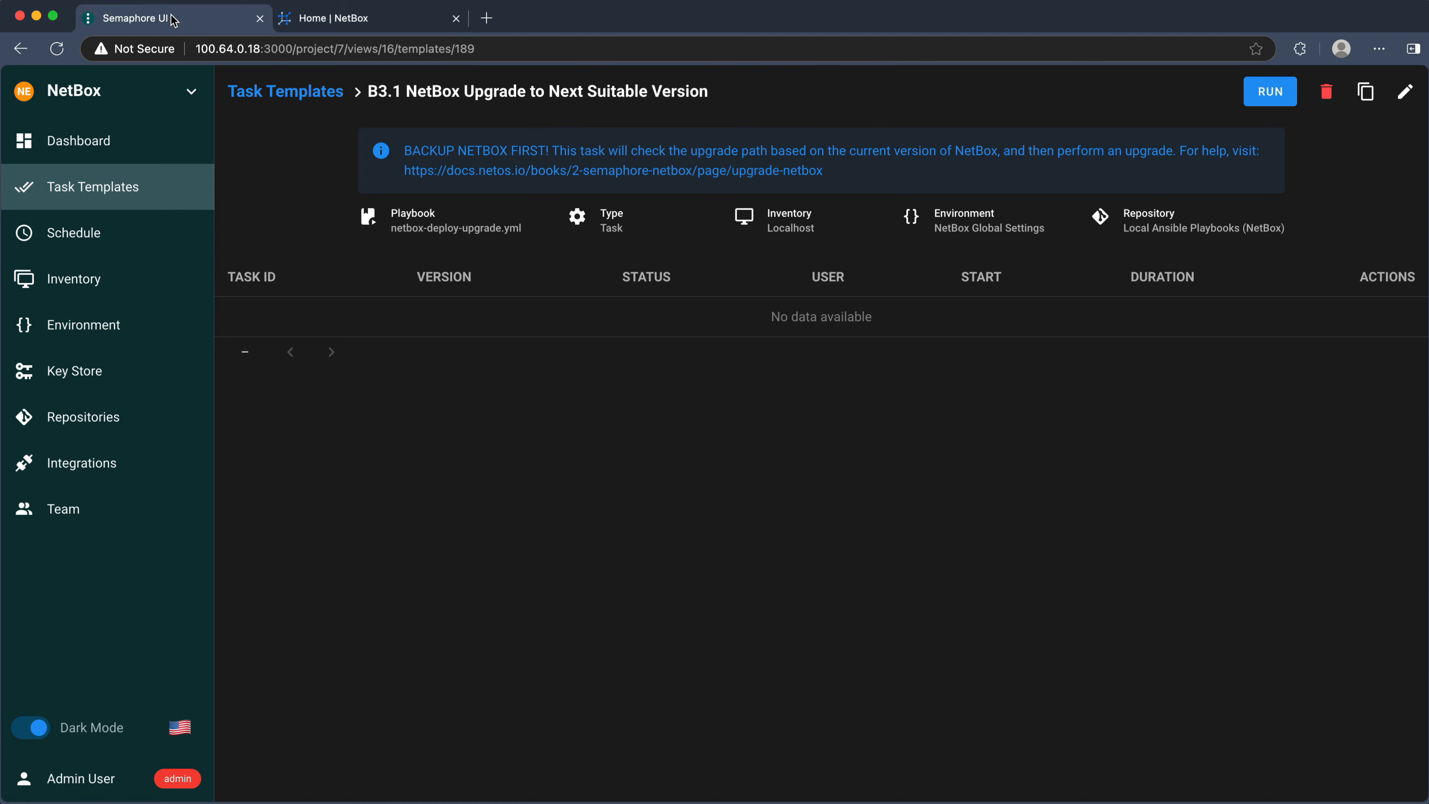
click(305, 95)
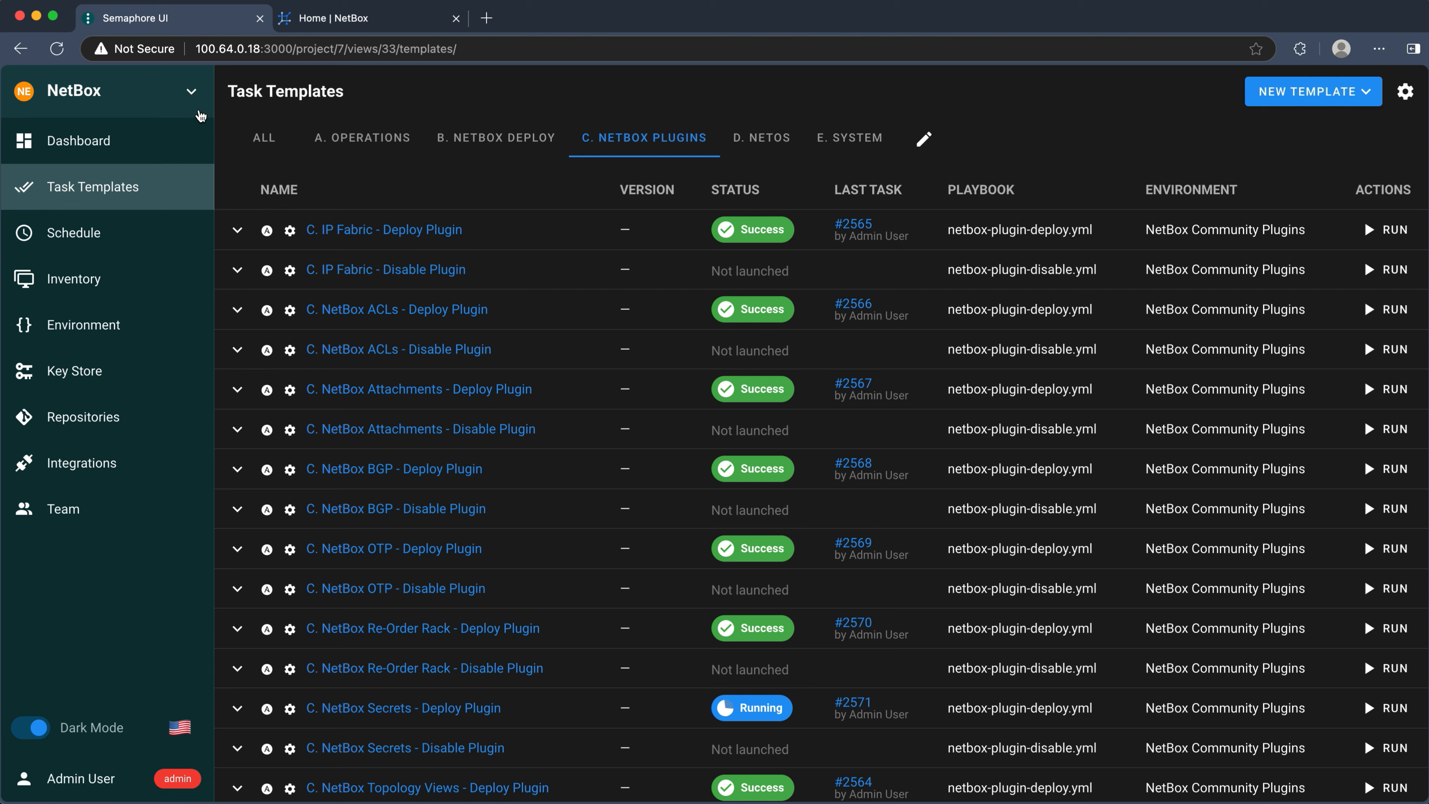
click(326, 20)
click(61, 51)
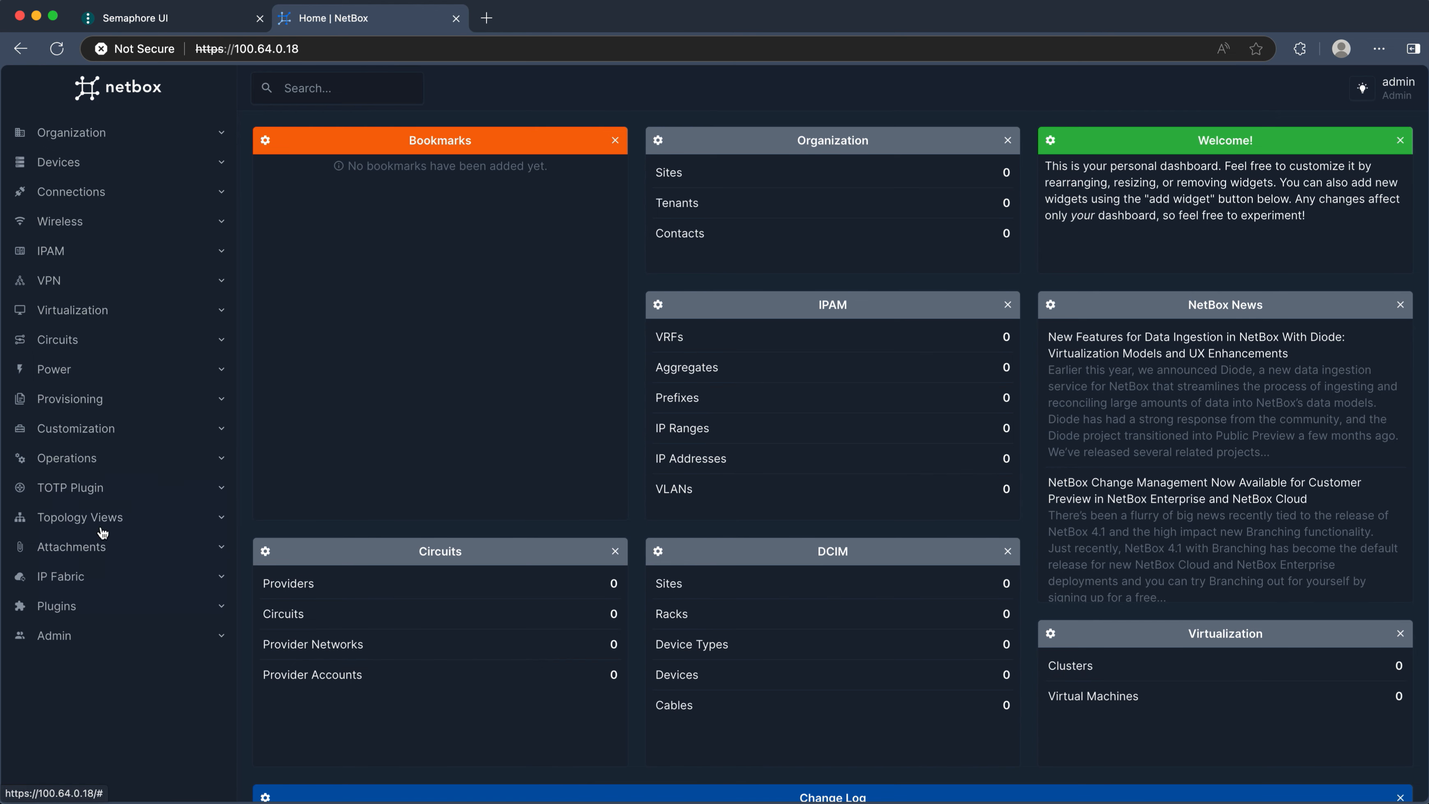
click(205, 24)
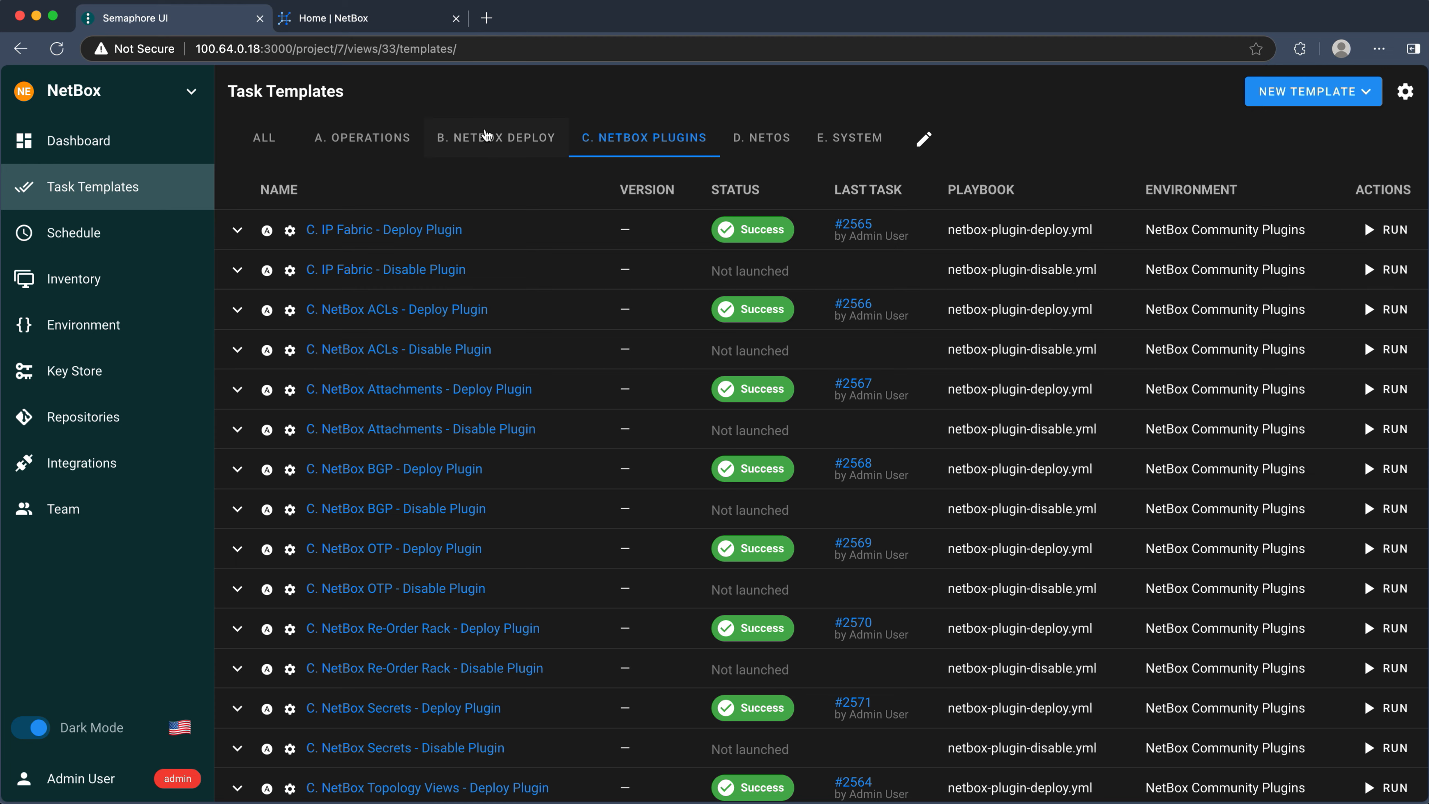
click(496, 139)
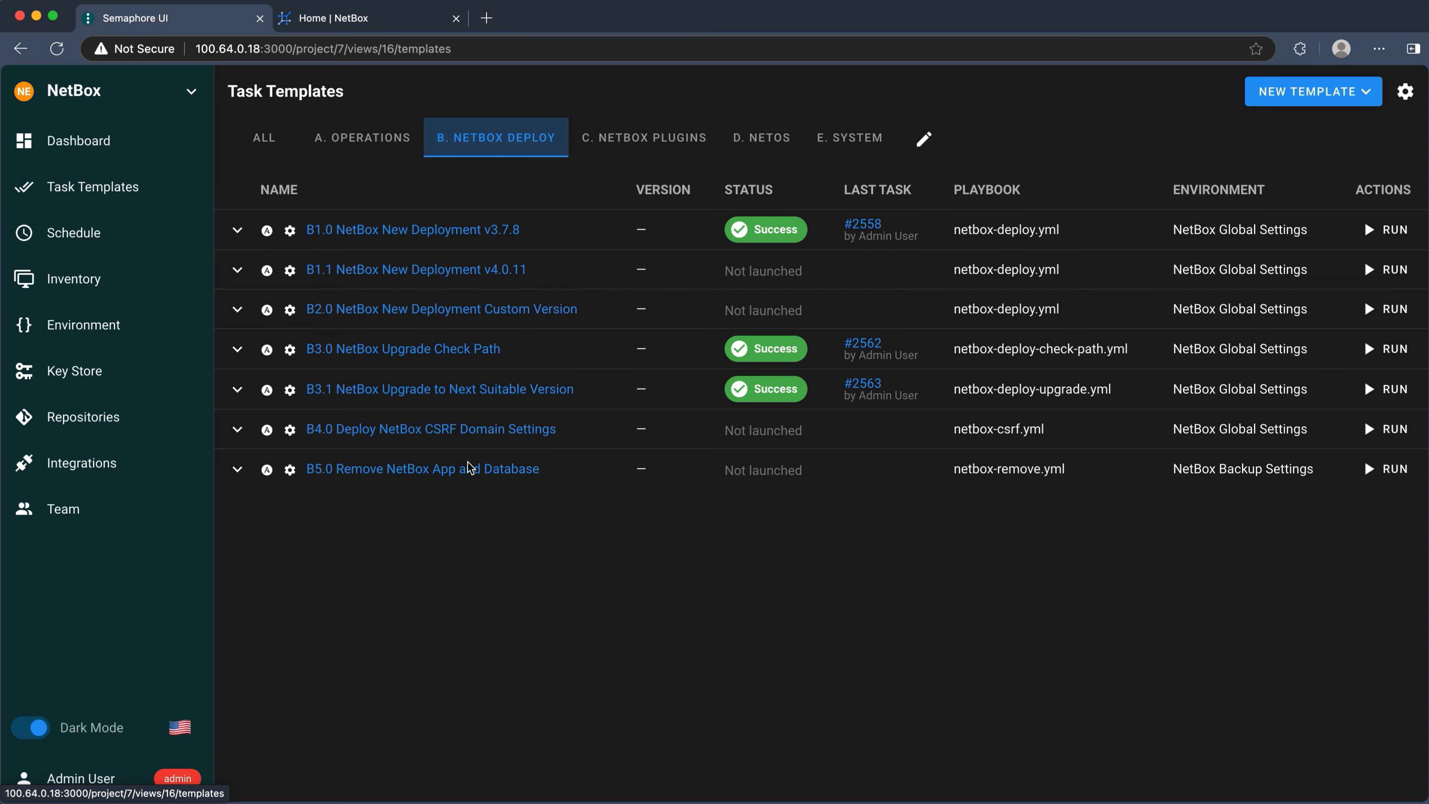
- Launch the B5.0 Remove NetBox App and Database task
click(1389, 469)
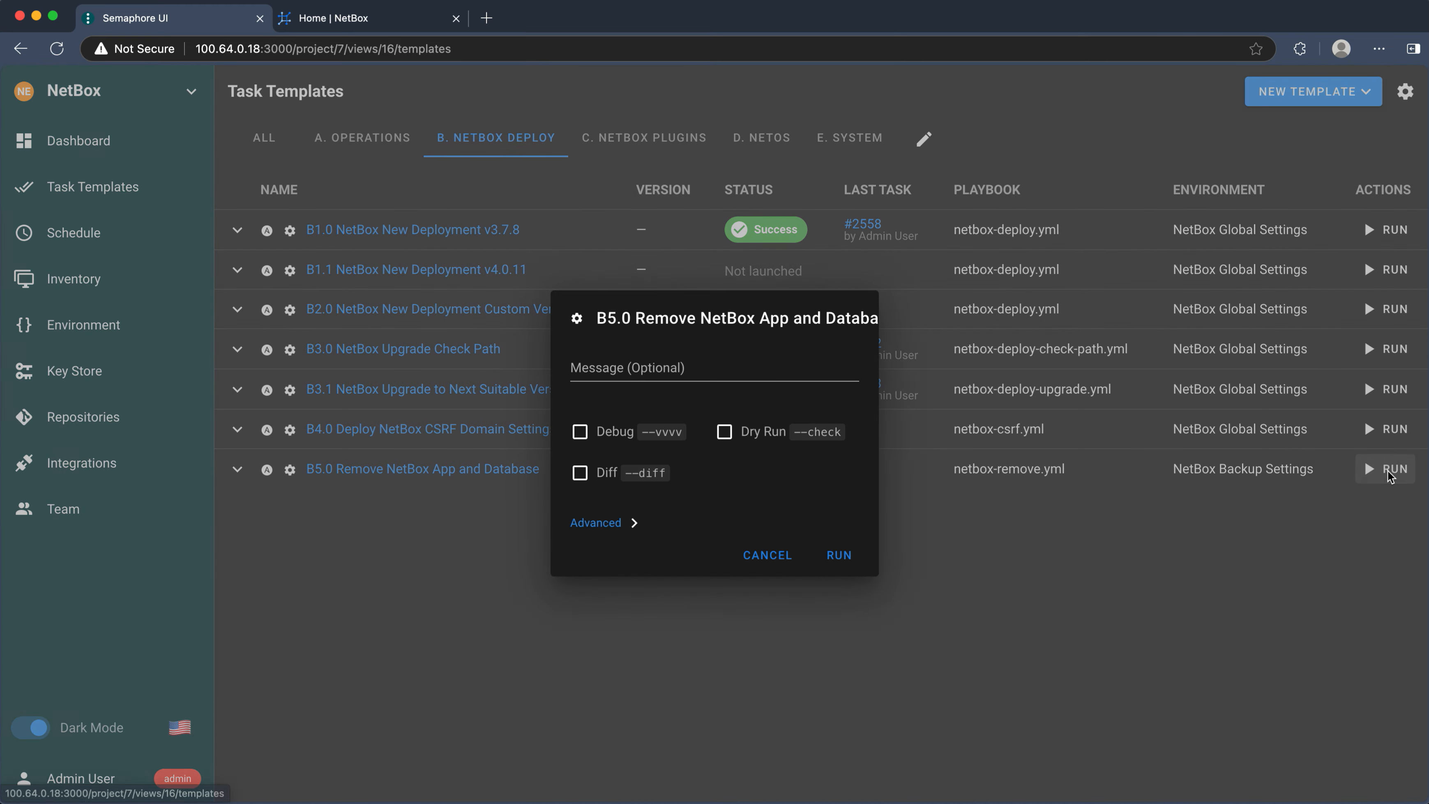
click(843, 555)
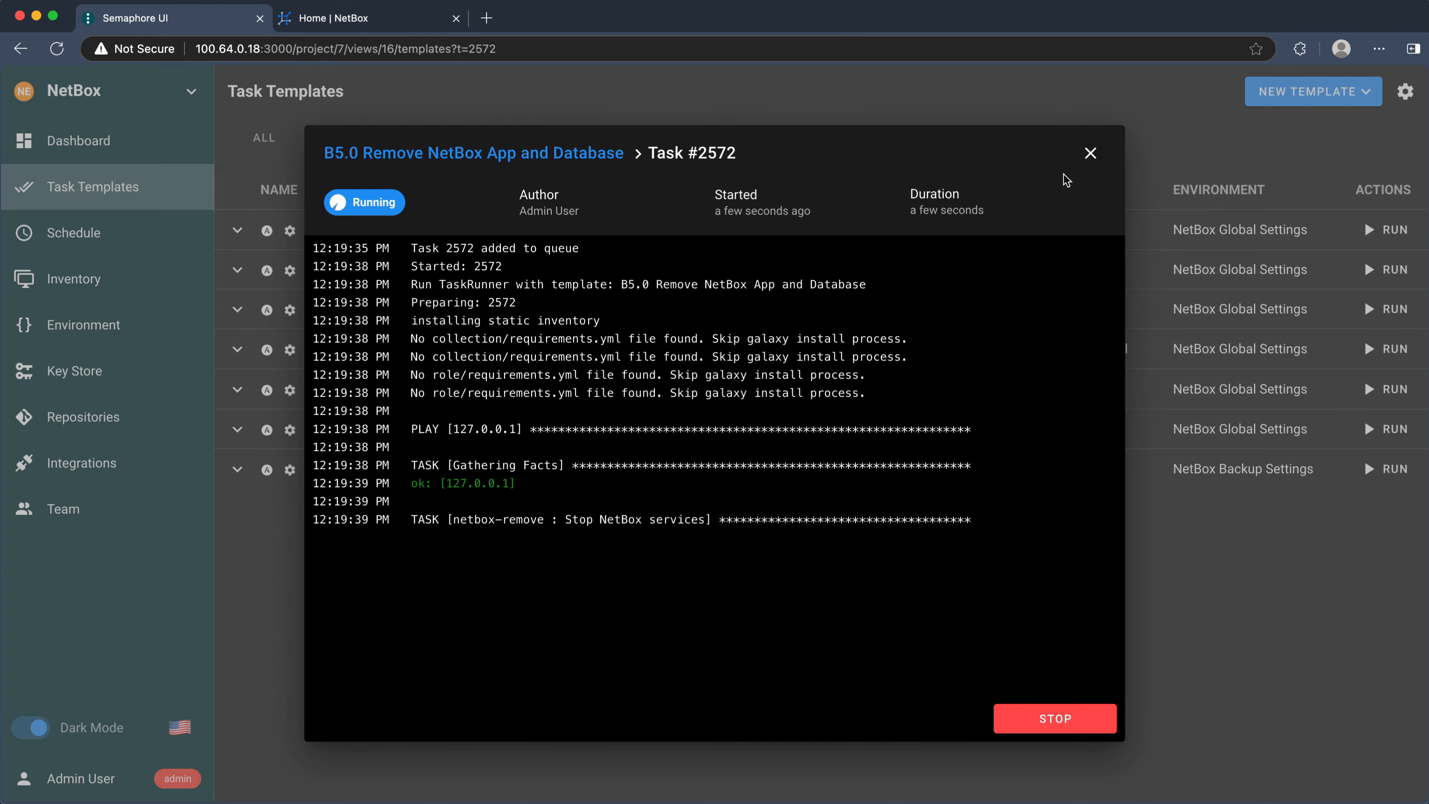
click(1090, 152)
- Queue a fresh B1.0 NetBox New Deployment v3.7.8 run
click(651, 137)
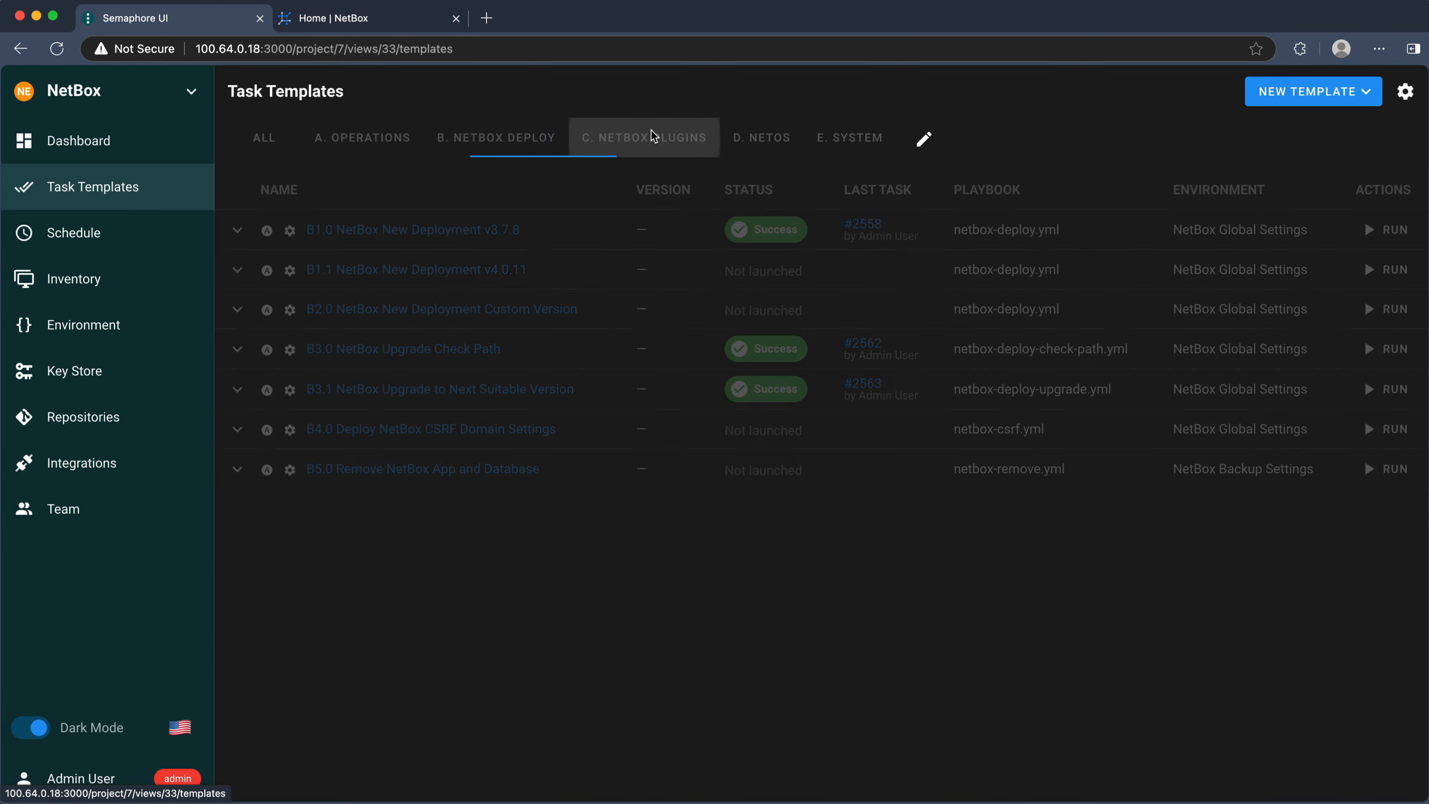
click(489, 153)
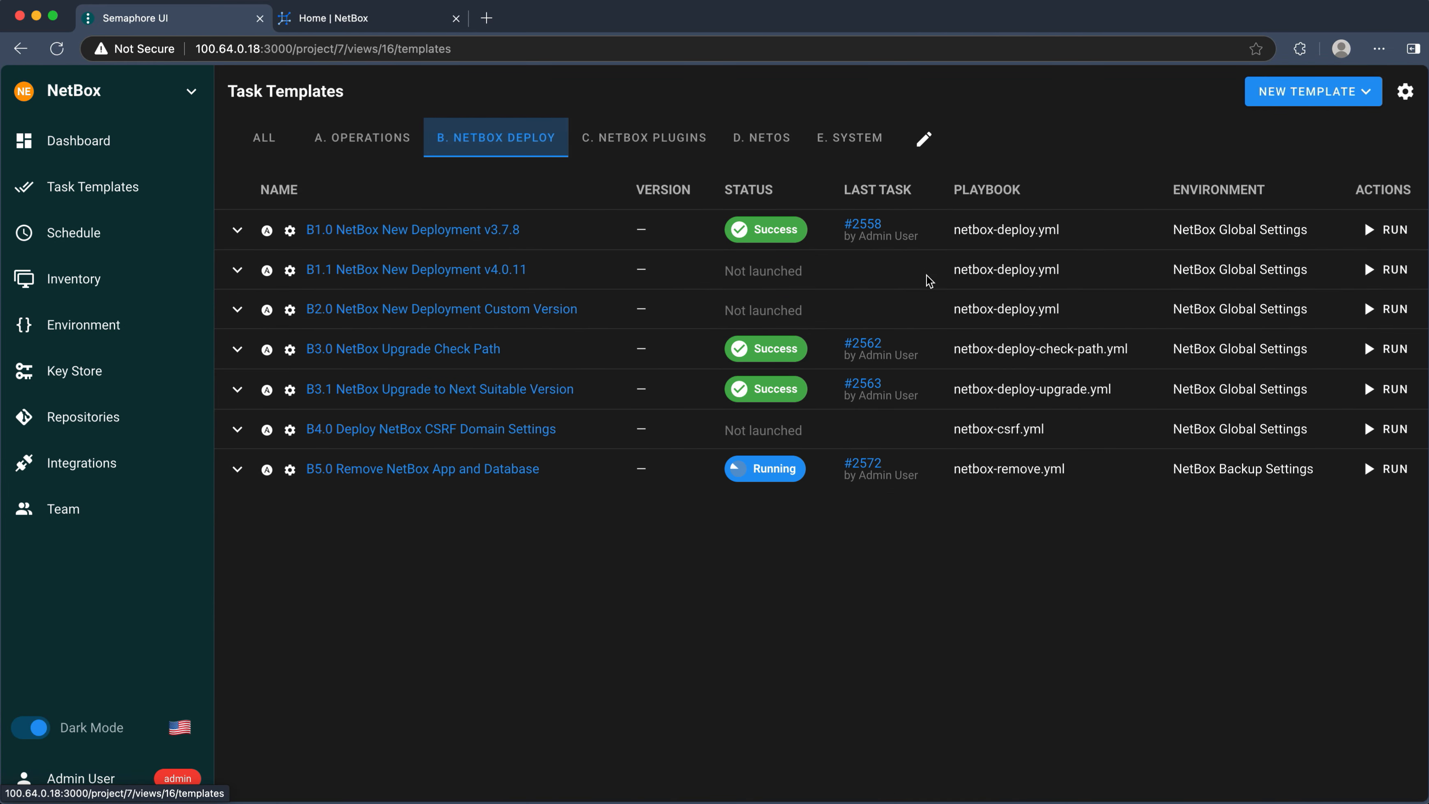
click(1386, 229)
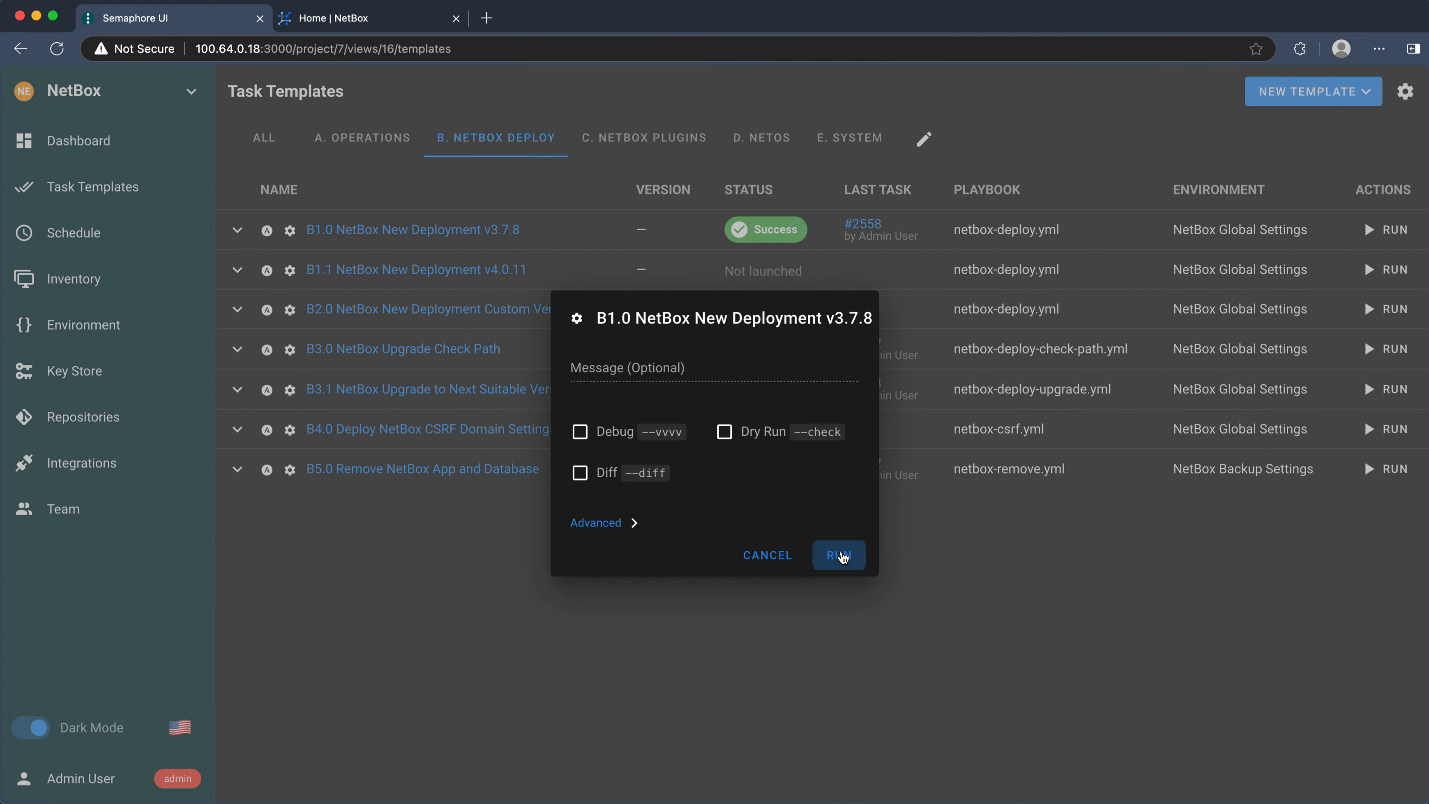
click(838, 556)
click(1090, 158)
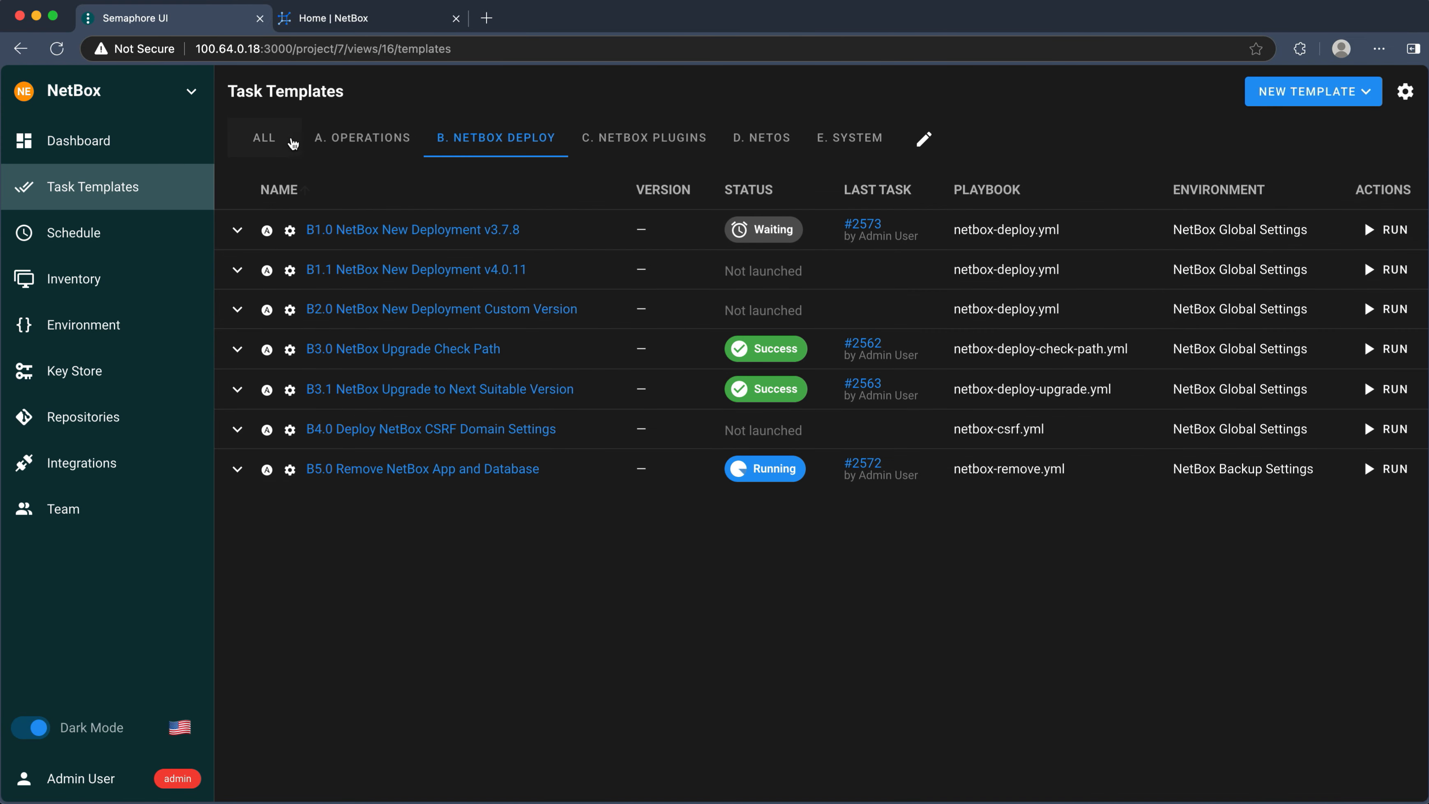
click(365, 138)
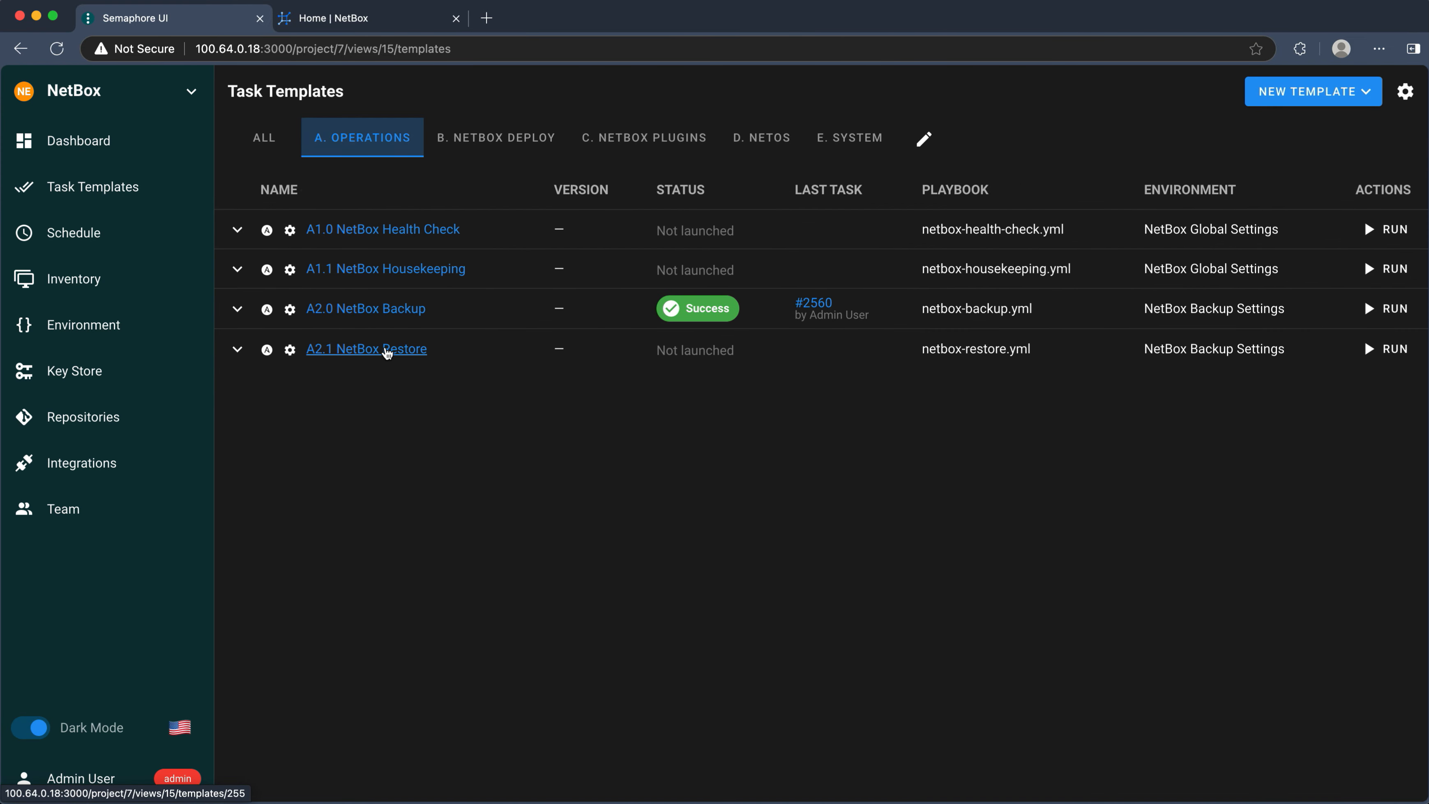
- Launch the A2.1 NetBox Restore task and check it waiting in the project history
click(384, 348)
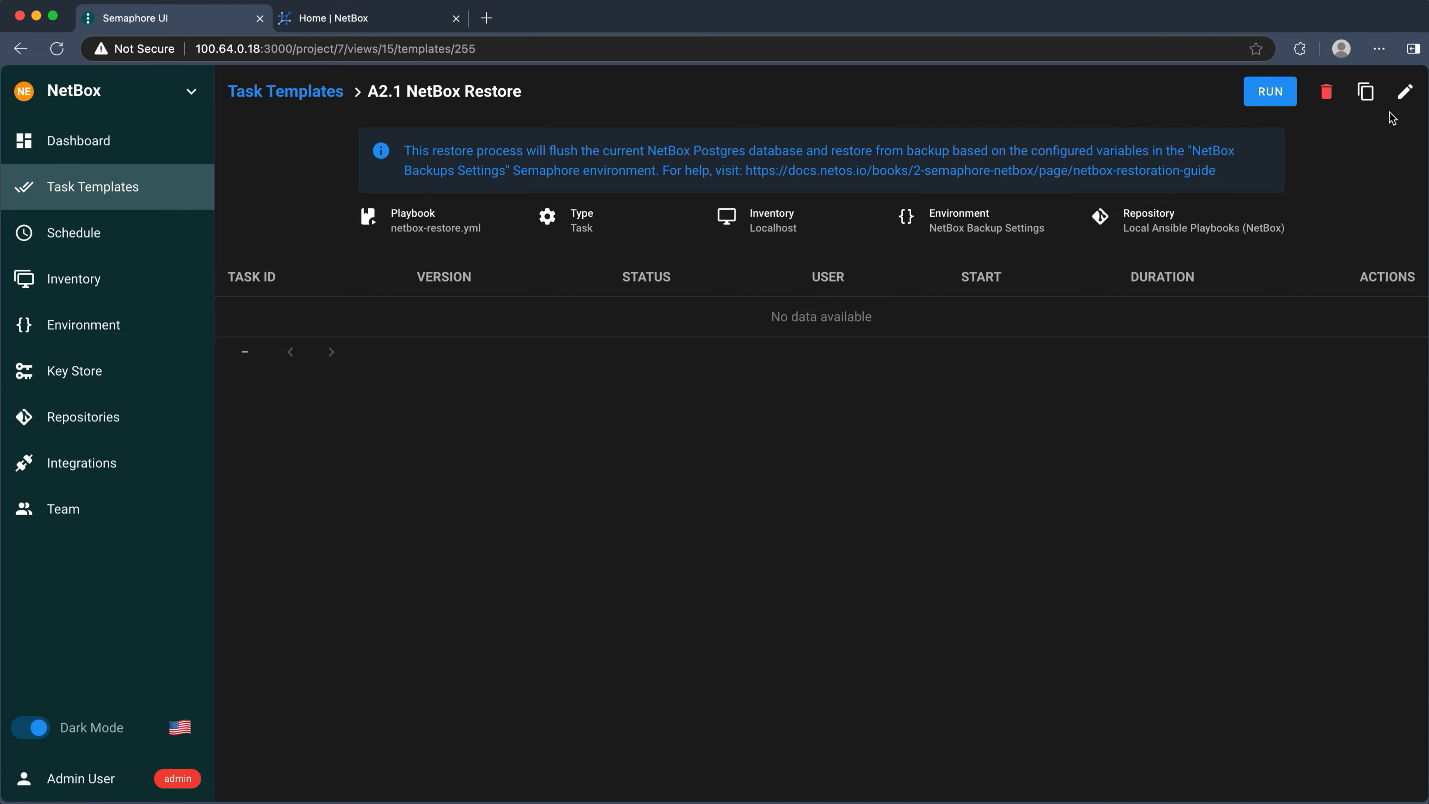
click(1258, 96)
click(852, 552)
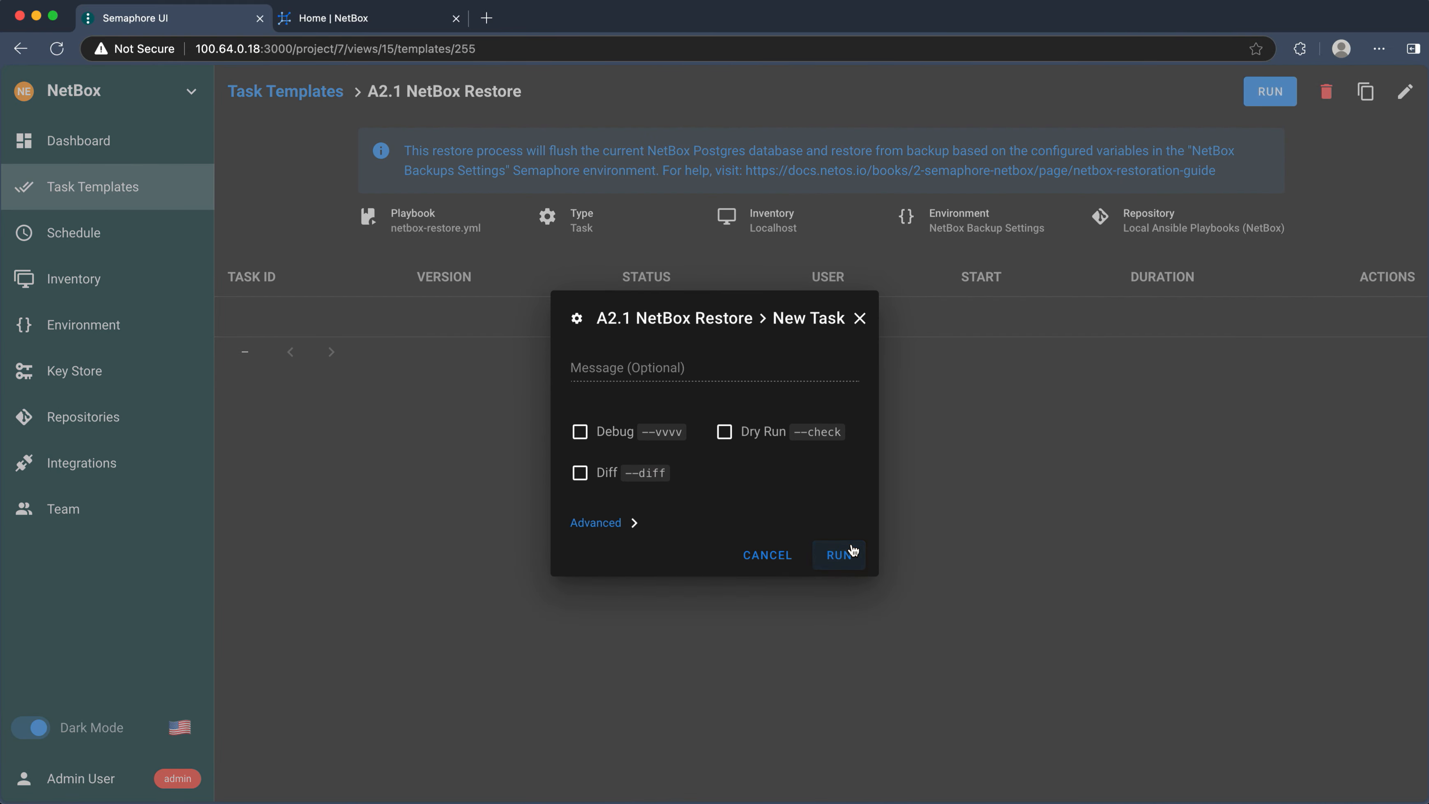
click(1090, 153)
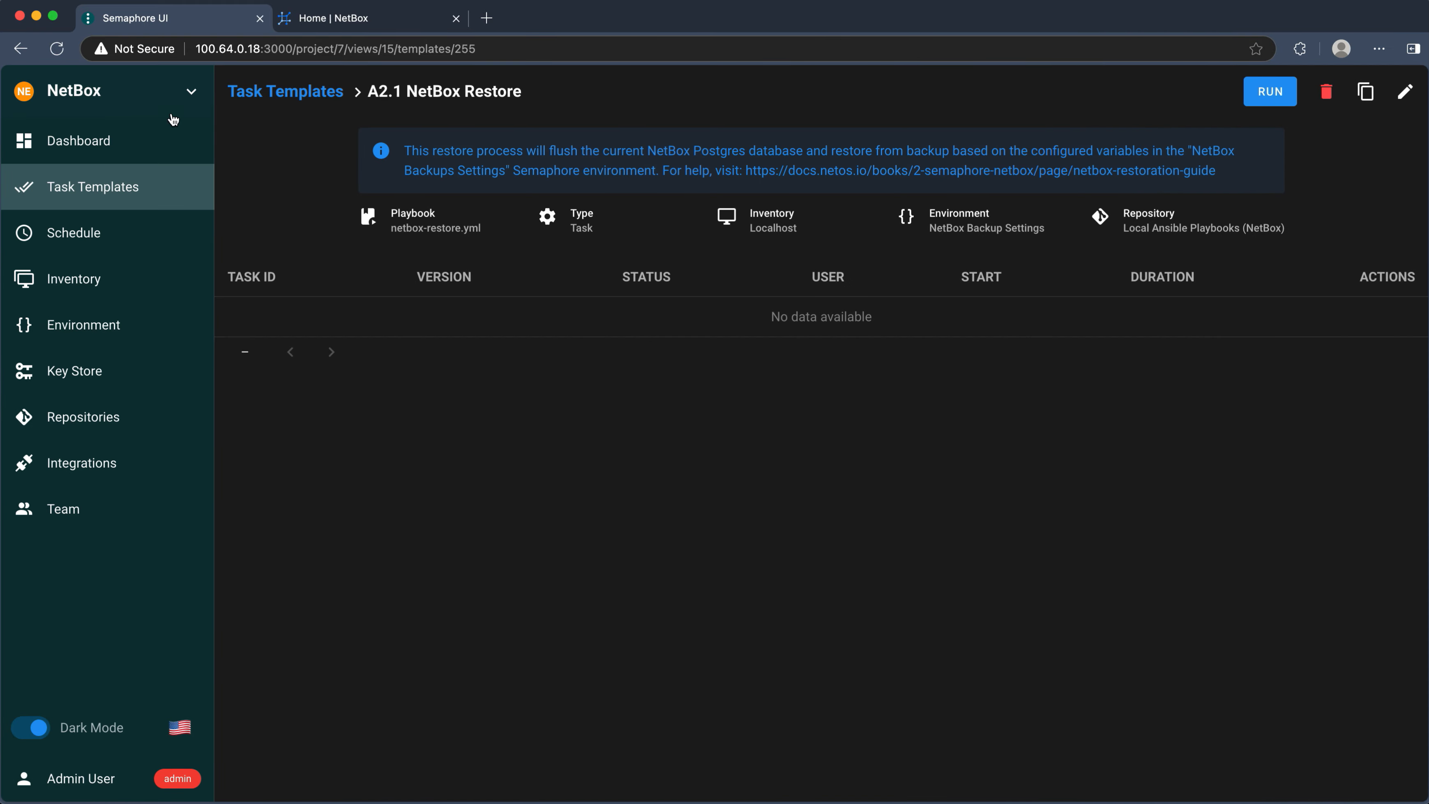
click(179, 144)
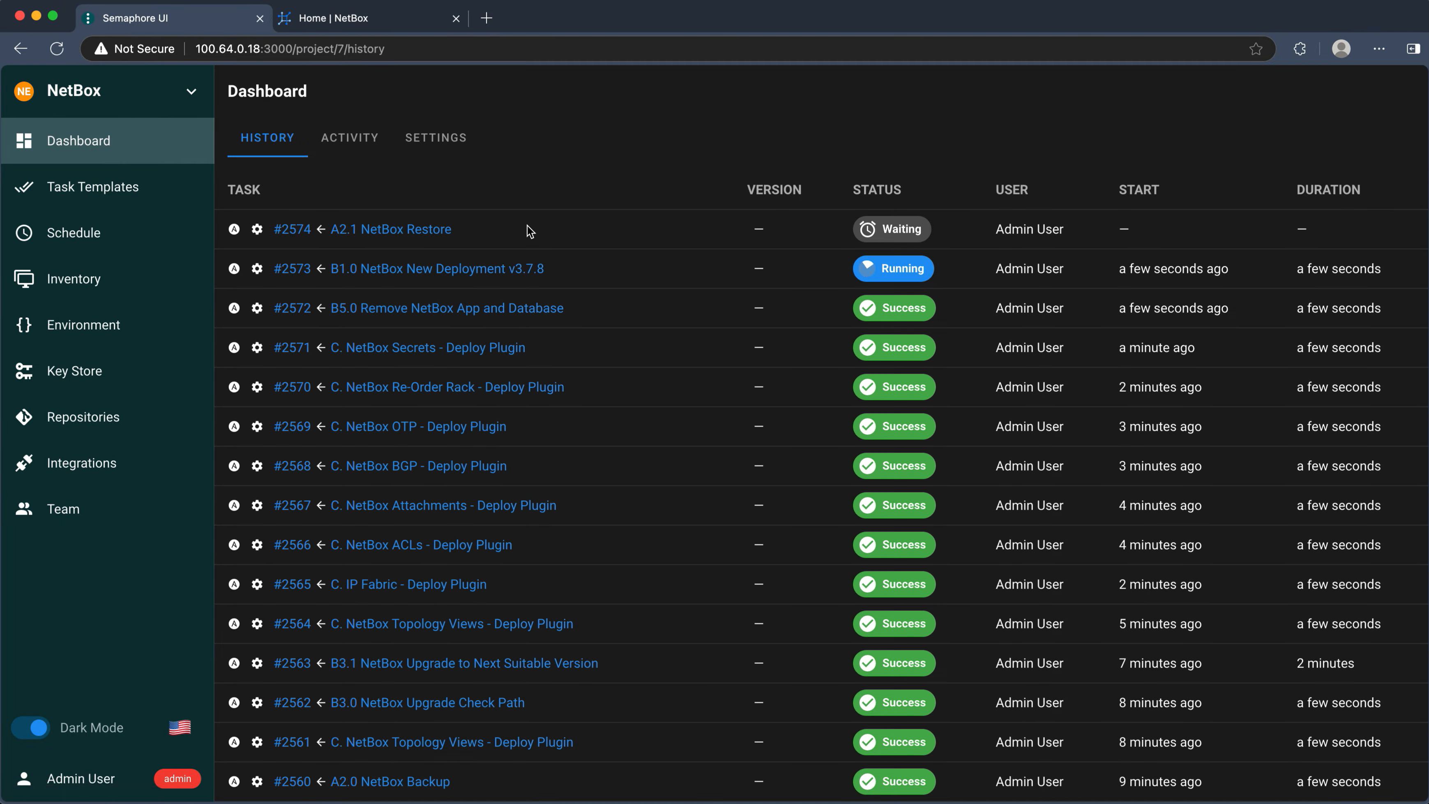